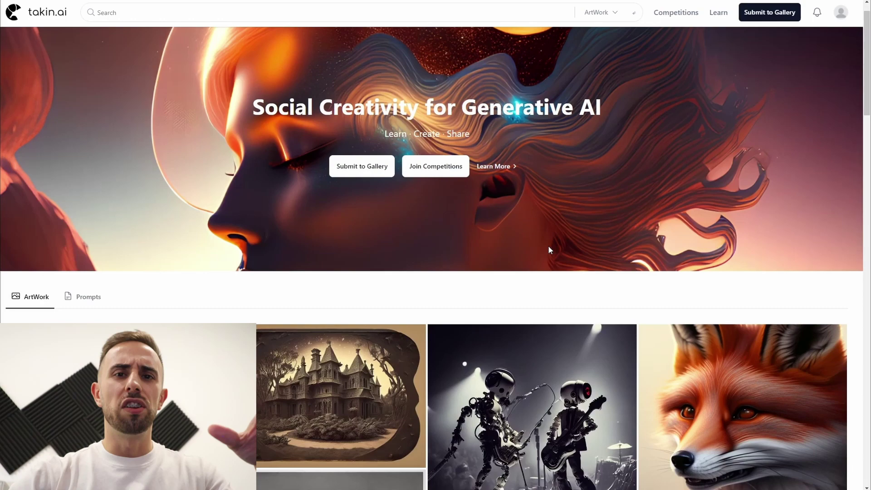
Scroll down the takin.ai gallery and open the rocket artwork's prompt and settings page.
{"action": "scroll", "coordinate": [548, 246], "scroll_direction": "down", "scroll_amount": 6}
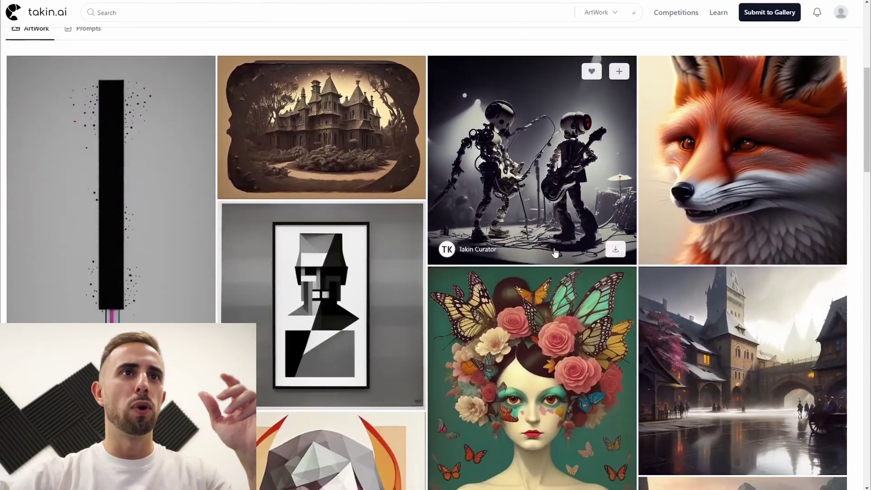
{"action": "scroll", "coordinate": [555, 253], "scroll_direction": "down", "scroll_amount": 15}
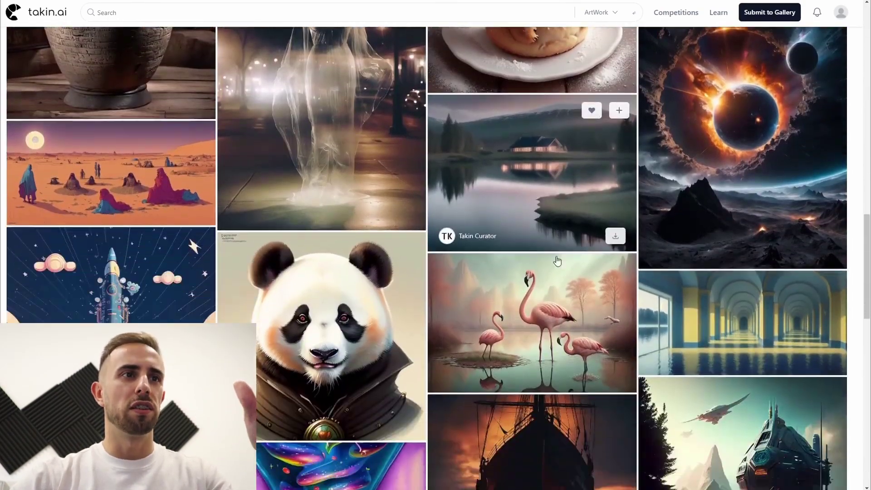
{"action": "scroll", "coordinate": [557, 261], "scroll_direction": "down", "scroll_amount": 2}
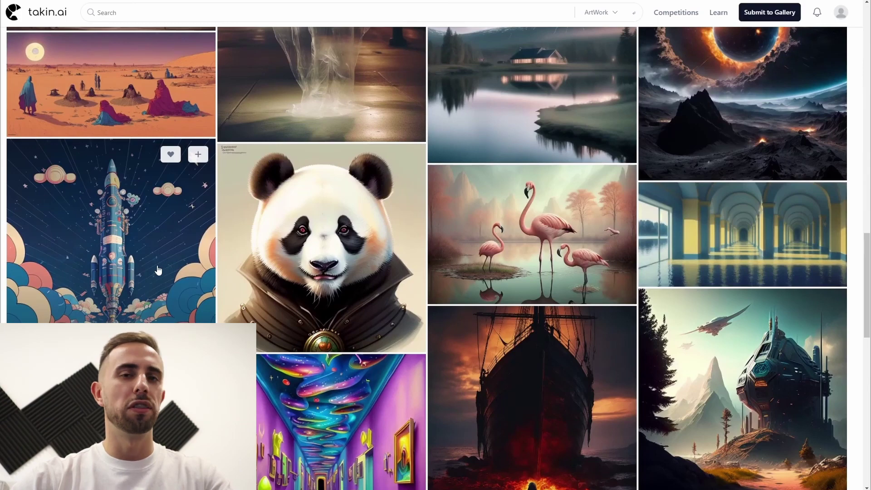
{"action": "left_click", "coordinate": [158, 271]}
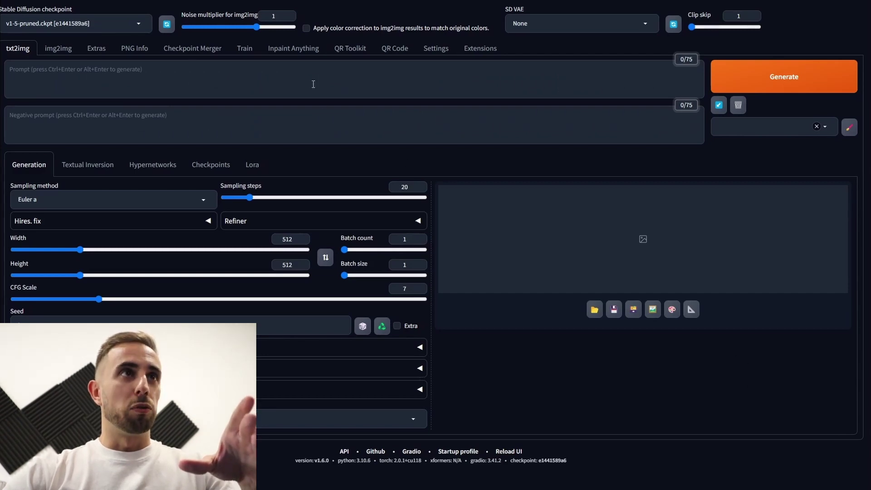
Paste the rocket prompt, set DPM++ 3M SDE Karras, 30 steps, height 768, then view the result.
{"action": "left_click", "coordinate": [313, 84]}
{"action": "type", "text": "a frontal drawing of a vertical rocket center in the image flying in a dark blue background and colorful clouds with stars by takashi murakami, beeple and james jean, aya takano color style, trippy, 8 k, super detailed, night sky, digital art, digital painting, clean"}
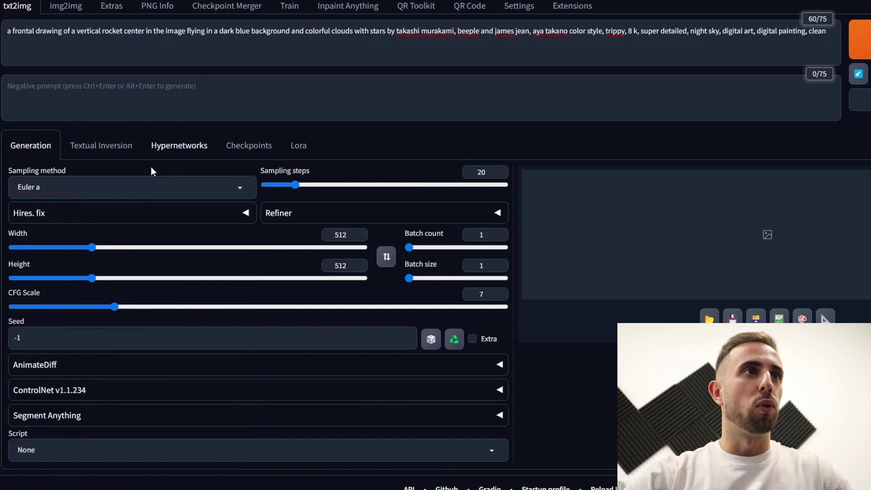
{"action": "left_click", "coordinate": [145, 187]}
{"action": "left_click", "coordinate": [117, 387]}
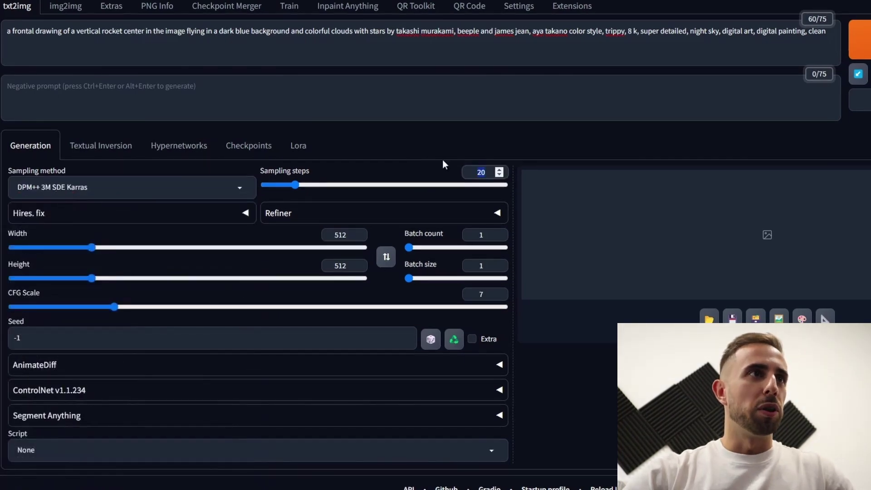
{"action": "type", "text": "30"}
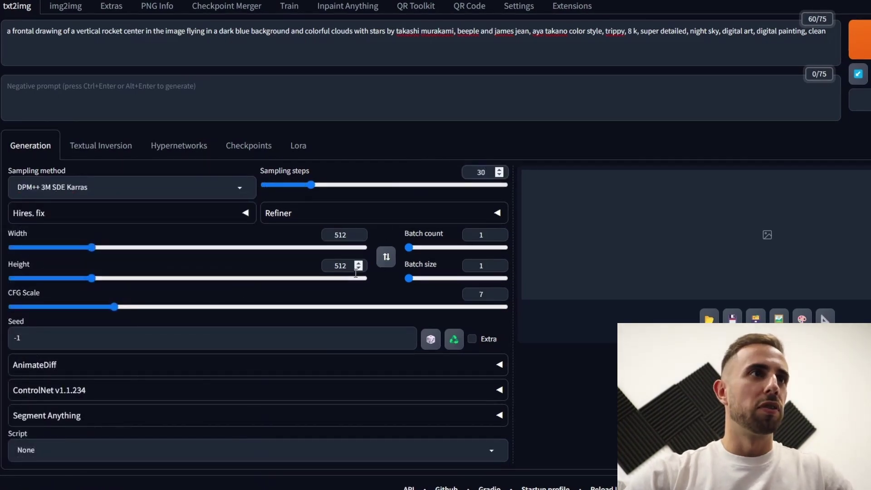
{"action": "double_click", "coordinate": [340, 265]}
{"action": "type", "text": "76"}
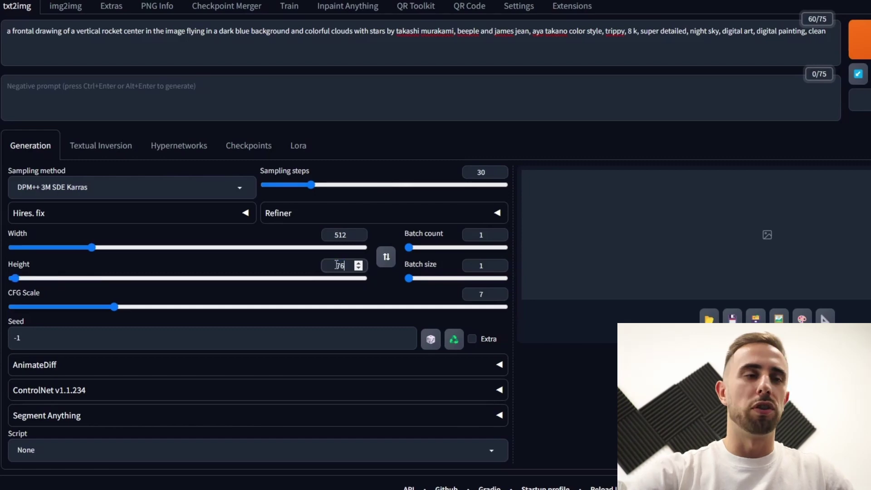
{"action": "type", "text": "8"}
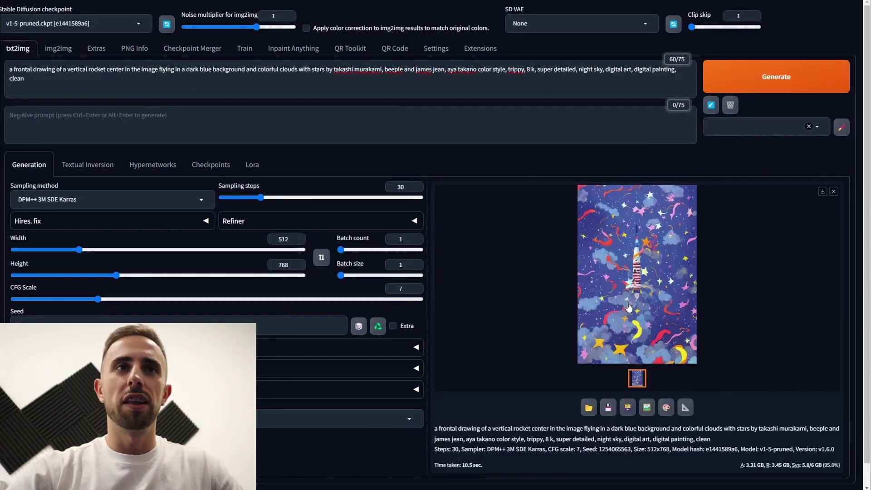
{"action": "left_click", "coordinate": [629, 307]}
{"action": "left_click", "coordinate": [621, 306]}
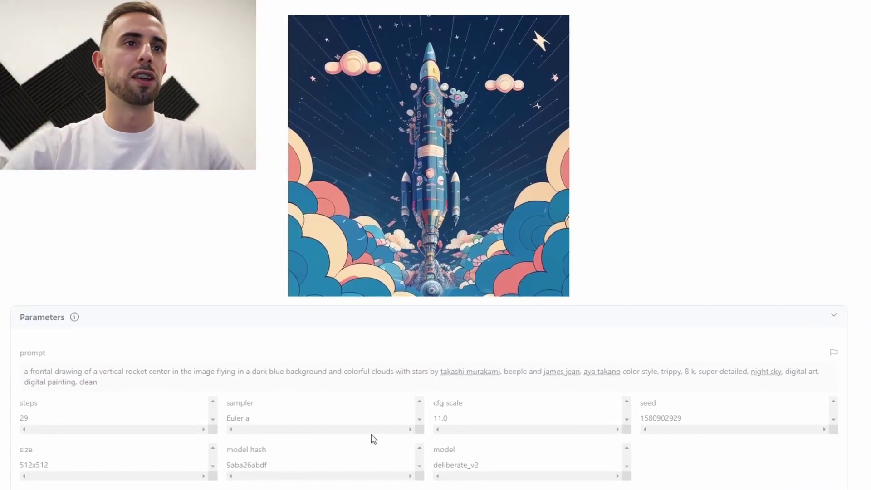
{"action": "left_click_drag", "start_coordinate": [478, 464], "coordinate": [428, 458]}
{"action": "left_click", "coordinate": [692, 456]}
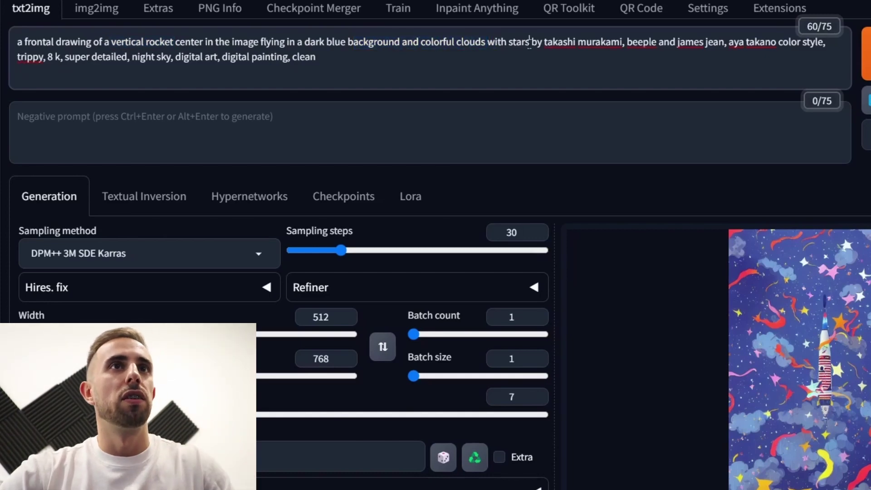
Remove the rocket scene description from the prompt, keeping 'a frontal drawing' at its start.
{"action": "left_click_drag", "start_coordinate": [525, 44], "coordinate": [84, 40]}
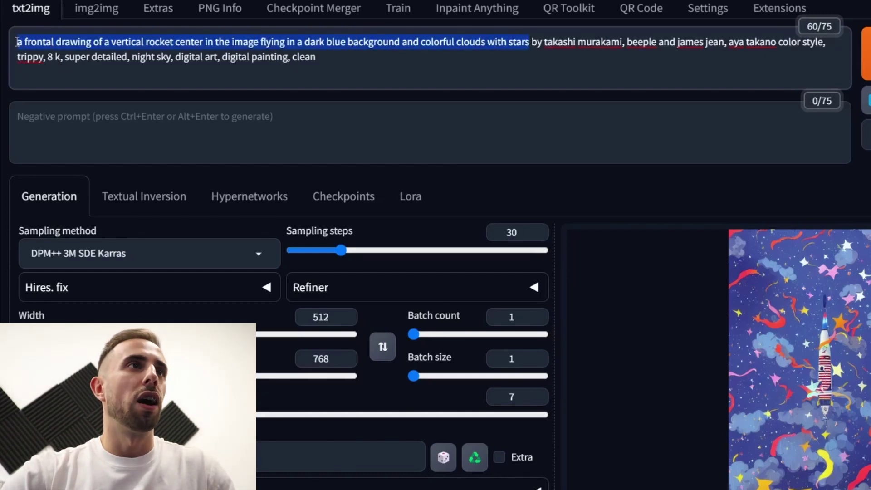
{"action": "left_click", "coordinate": [62, 32]}
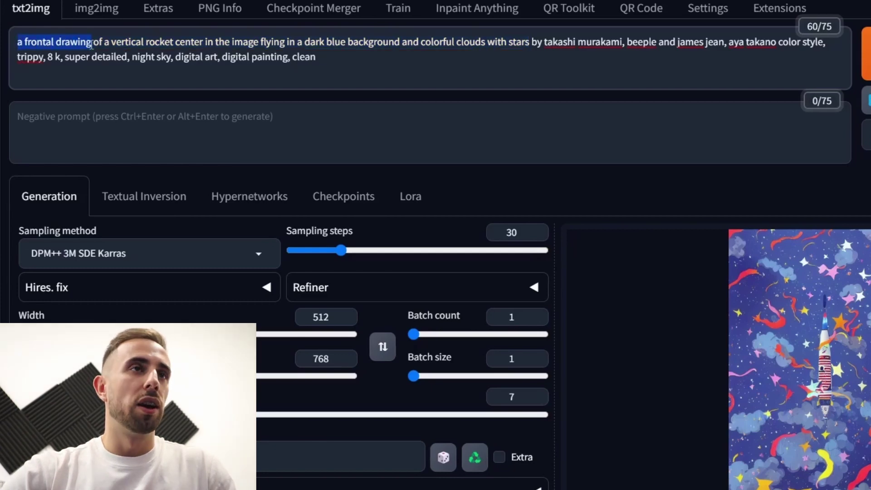
{"action": "key", "text": "BackSpace"}
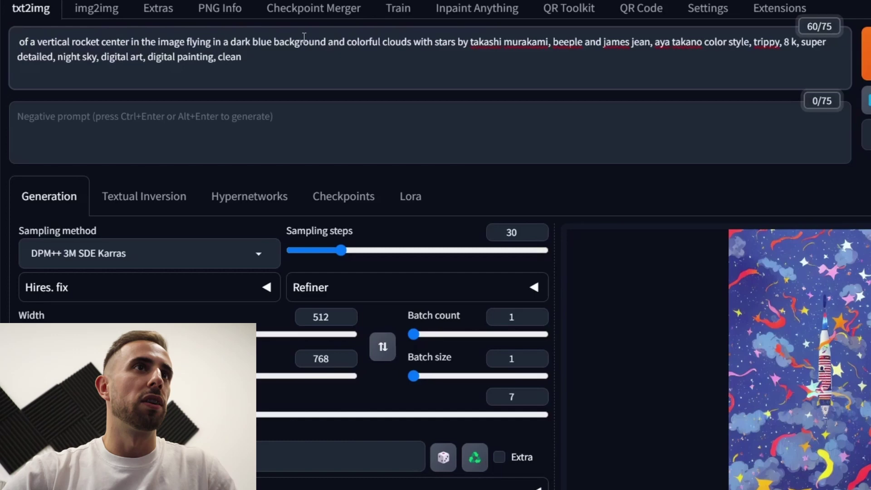
{"action": "left_click_drag", "start_coordinate": [455, 42], "coordinate": [16, 45]}
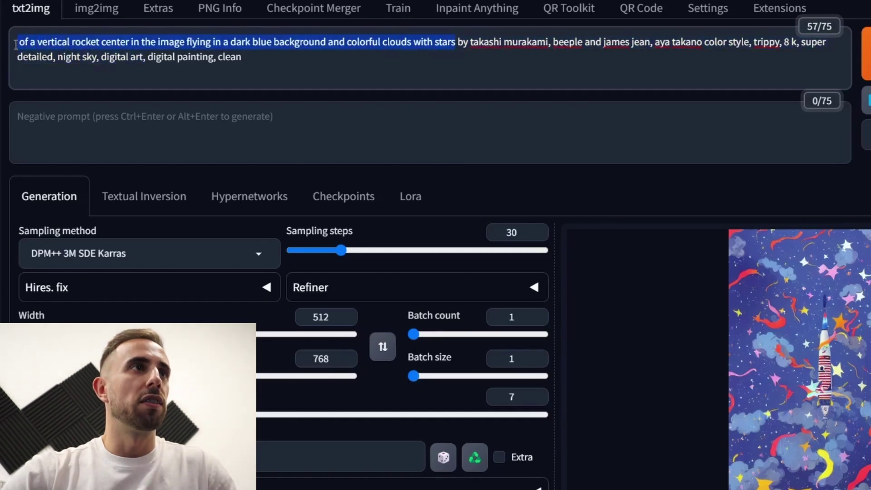
{"action": "key", "text": "BackSpace"}
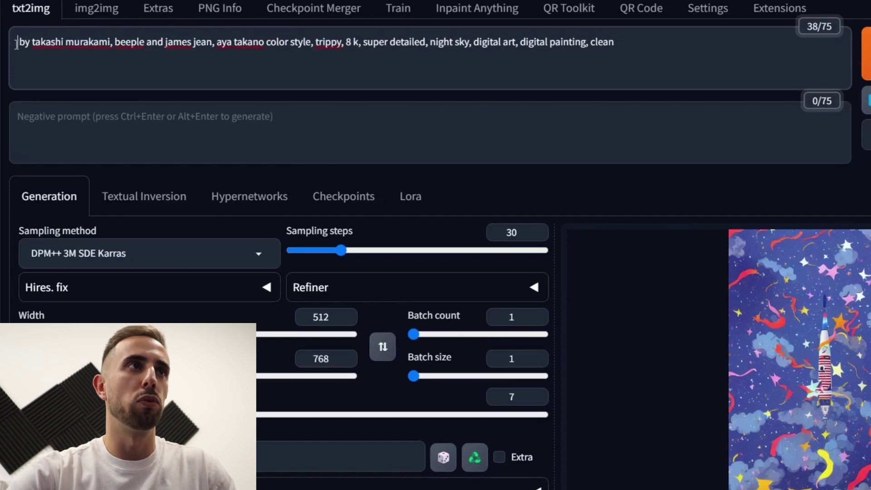
{"action": "key", "text": "ctrl+v"}
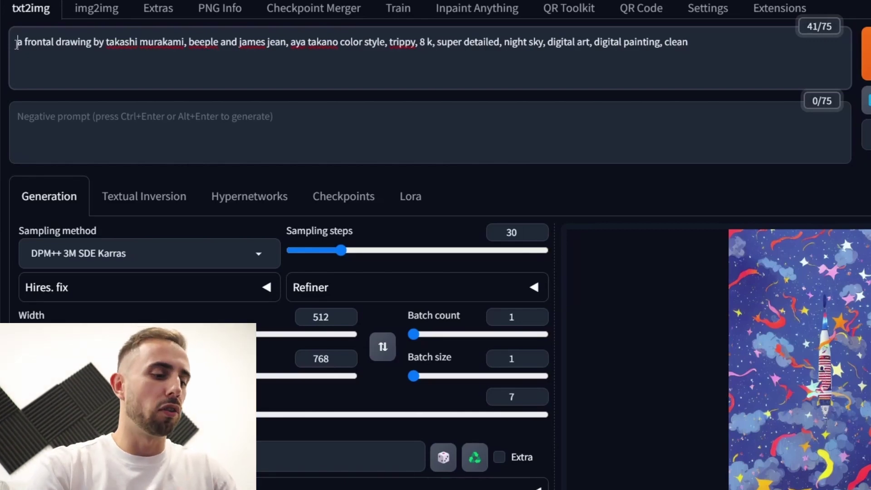
Add 'car in a busy street,' at the beginning of the prompt.
{"action": "type", "text": "car in a"}
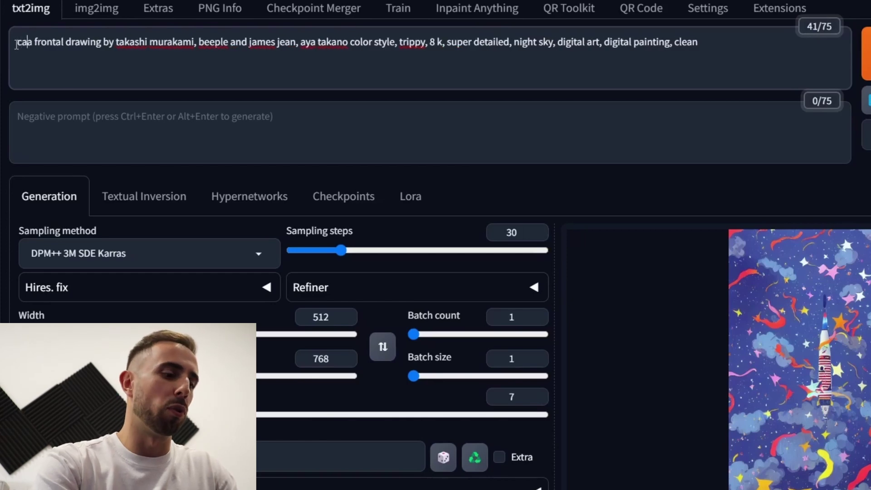
{"action": "type", "text": " s"}
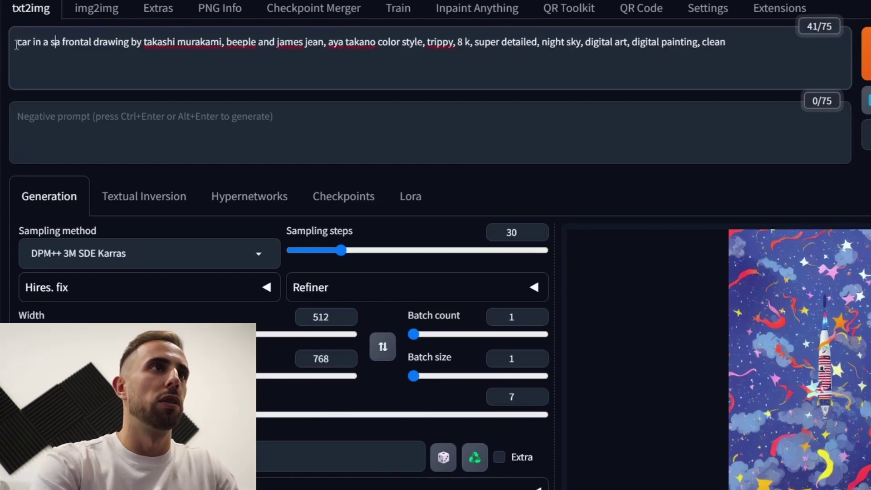
{"action": "key", "text": "BackSpace"}
{"action": "type", "text": "busy s"}
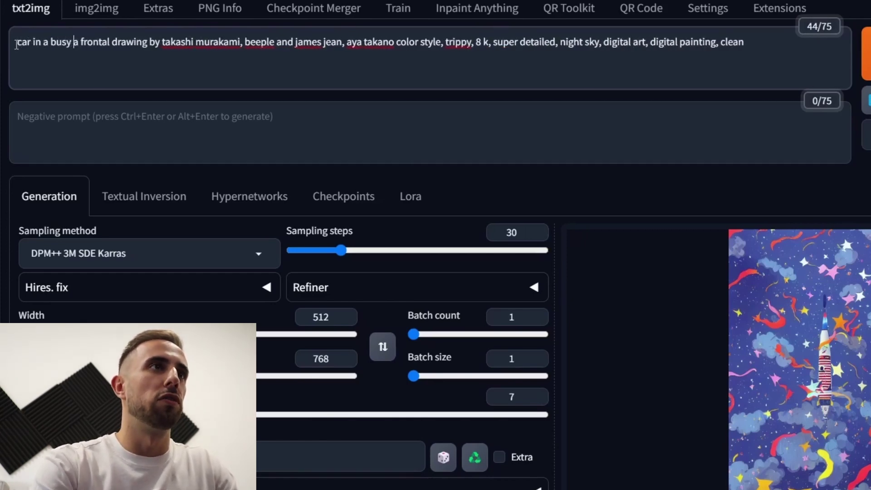
{"action": "type", "text": "treet,"}
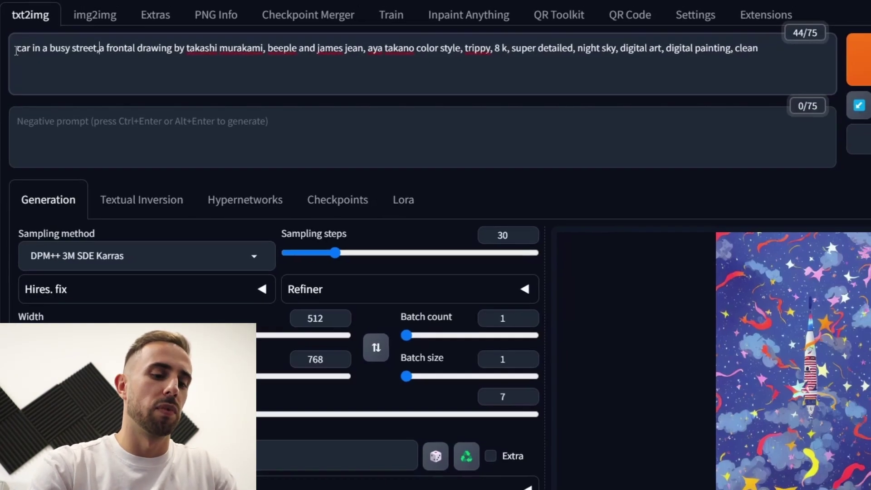
Generate the busy-street car image, then insert 'of a {prompt}' after 'a frontal drawing'.
{"action": "key", "text": "ctrl+Return"}
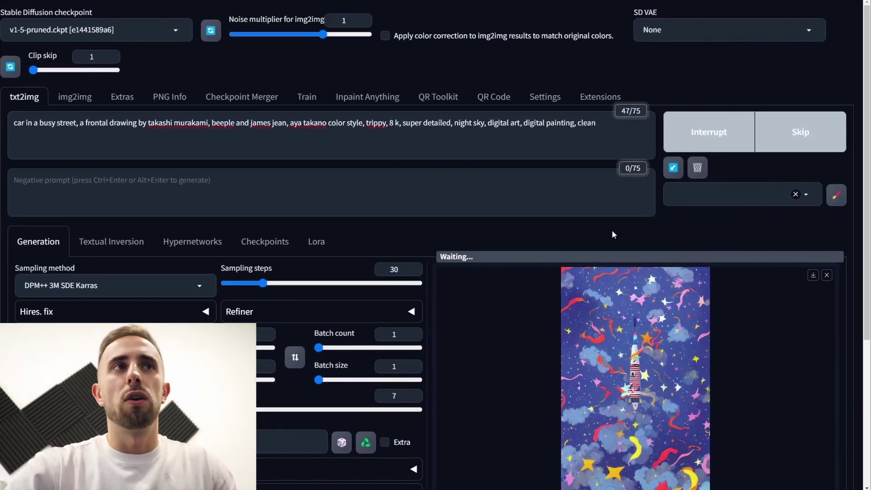
{"action": "scroll", "coordinate": [777, 353], "scroll_direction": "down", "scroll_amount": 1}
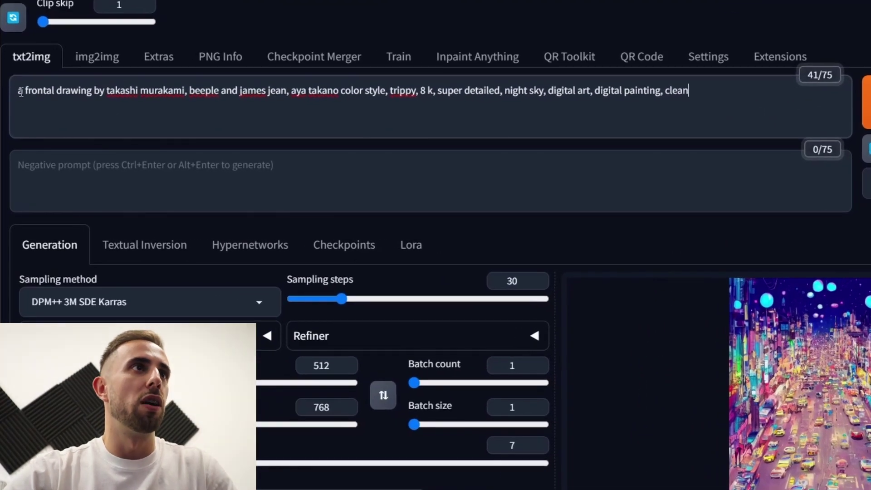
{"action": "type", "text": "of a "}
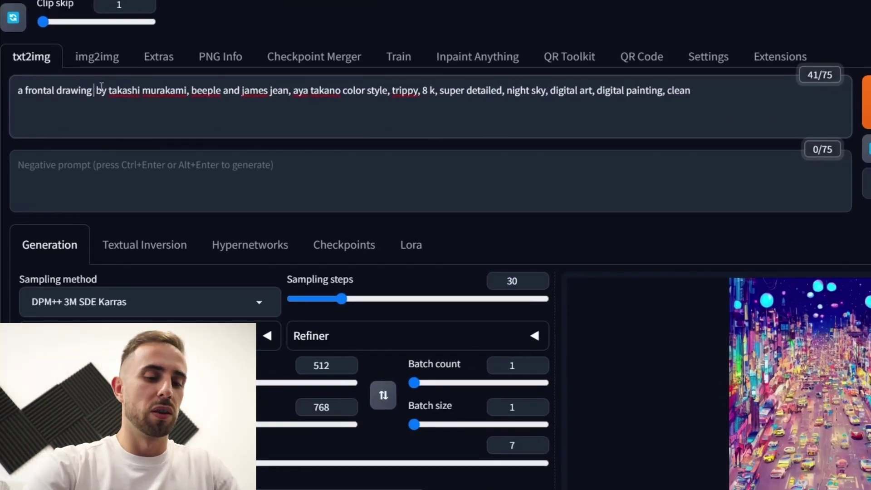
{"action": "type", "text": "{}"}
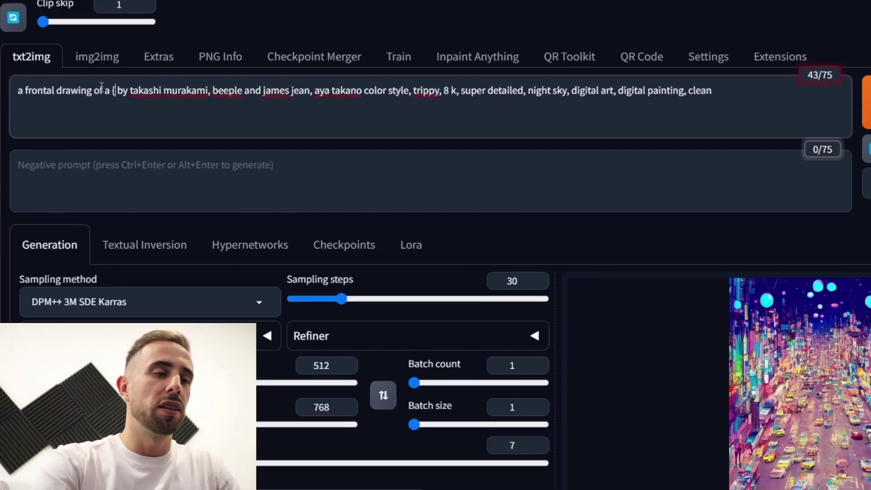
{"action": "type", "text": "prompt"}
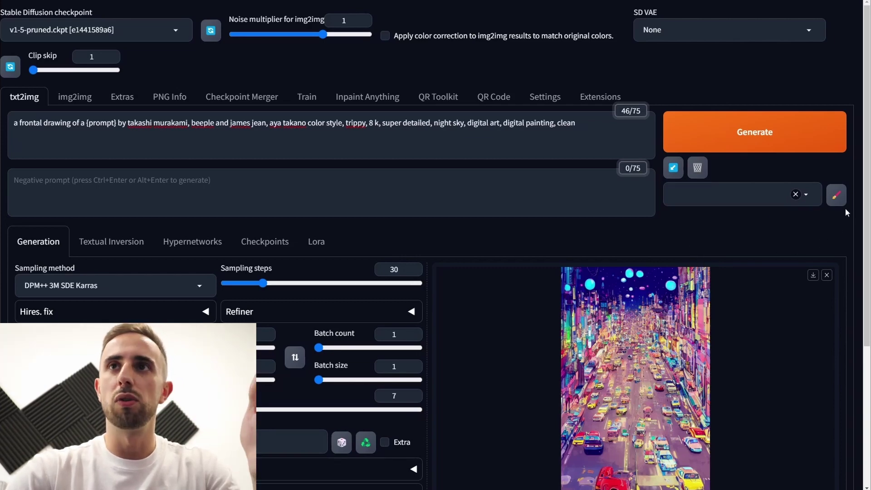
Save a style named 'Takashi Style' holding the pasted {prompt} template and an empty negative prompt.
{"action": "left_click", "coordinate": [836, 196]}
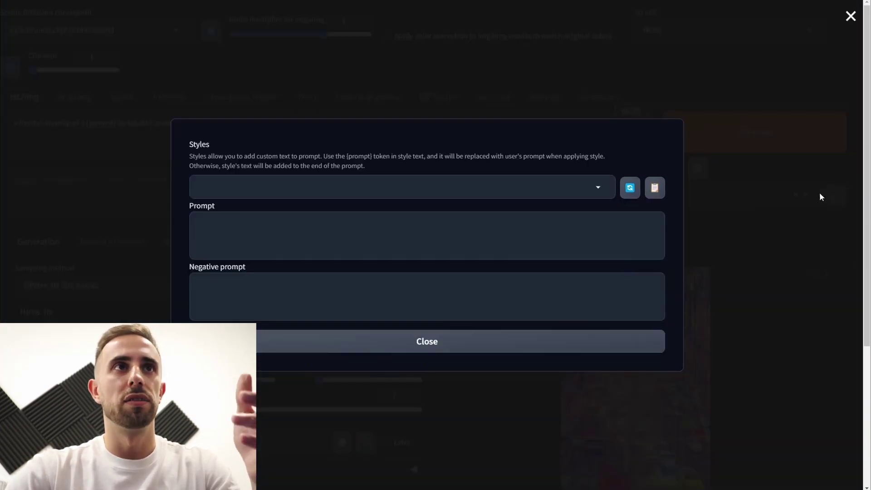
{"action": "left_click", "coordinate": [311, 189]}
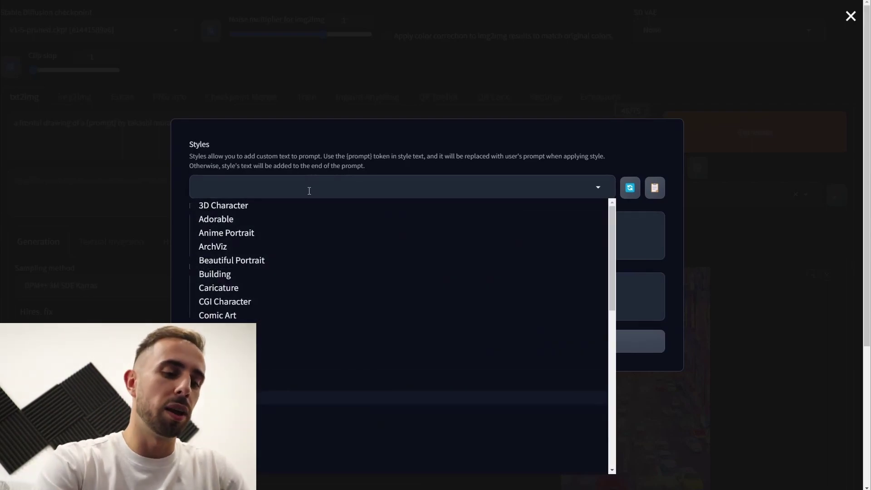
{"action": "type", "text": "Takashi Style"}
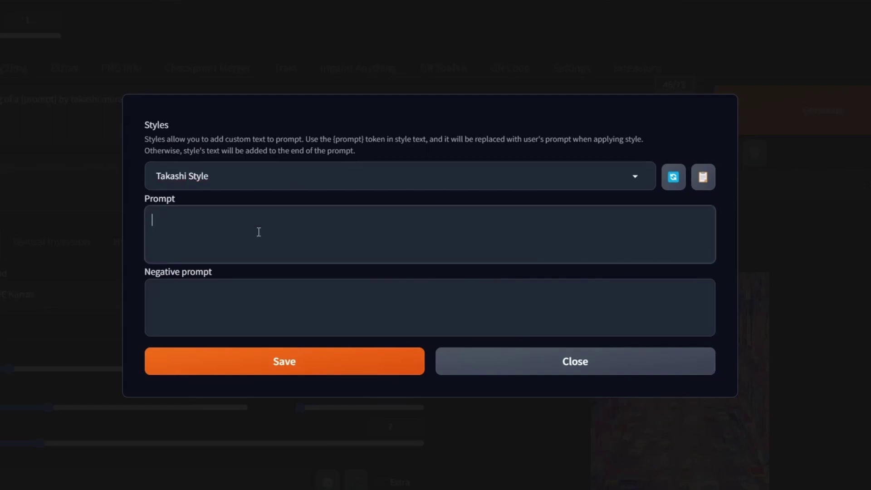
{"action": "type", "text": "a frontal drawing of a {prompt} by takashi murakami, beeple and james jean, aya takano color style, trippy, 8 k, super detailed, night sky, digital art, digital painting, clean"}
{"action": "left_click", "coordinate": [192, 313]}
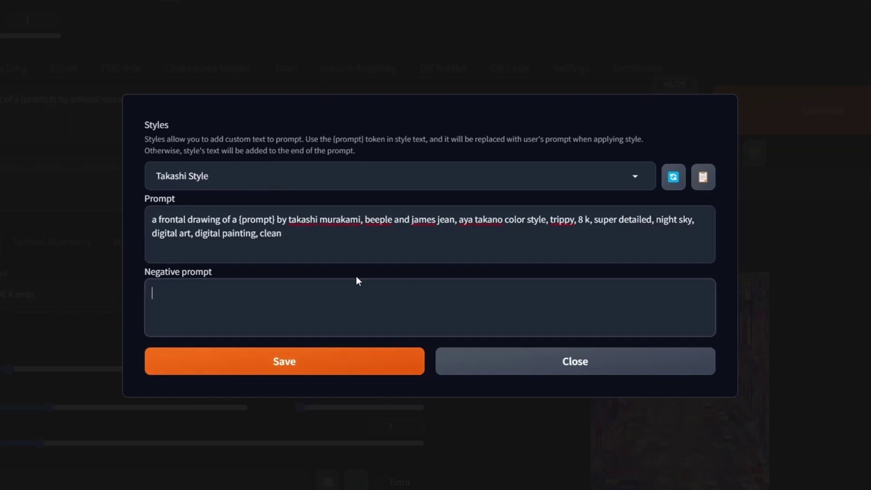
{"action": "left_click", "coordinate": [338, 364]}
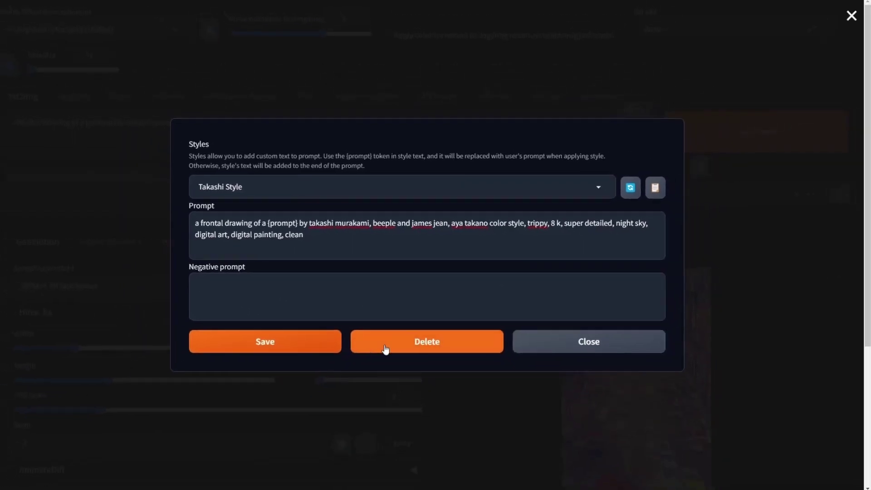
{"action": "left_click", "coordinate": [626, 361]}
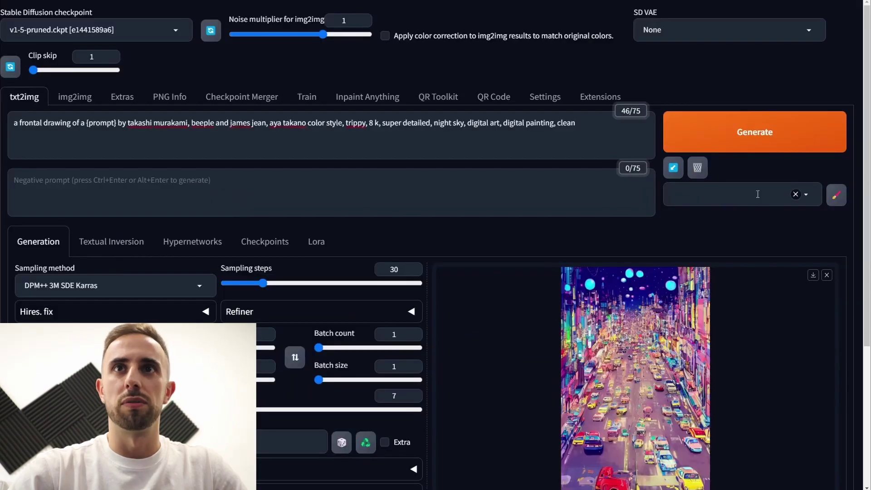
Select Takashi Style in the Styles dropdown, then reopen the style editor.
{"action": "left_click", "coordinate": [732, 194]}
{"action": "scroll", "coordinate": [741, 258], "scroll_direction": "down", "scroll_amount": 10}
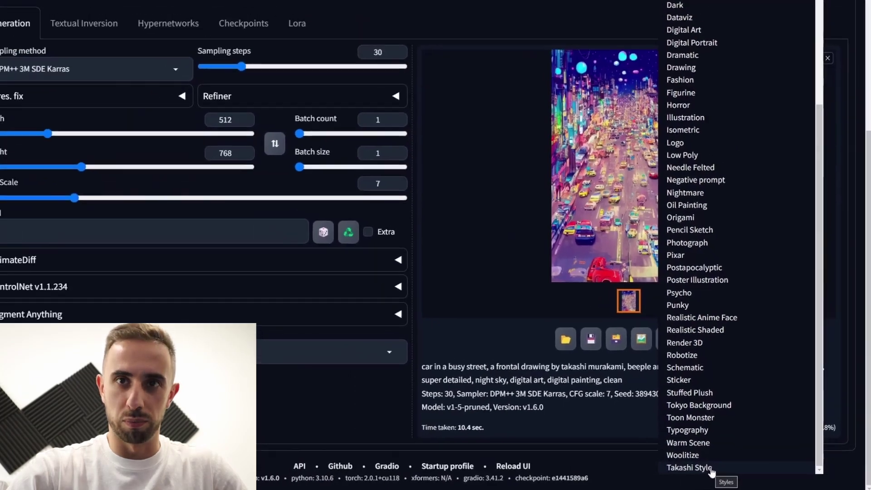
{"action": "left_click", "coordinate": [696, 469]}
{"action": "scroll", "coordinate": [734, 196], "scroll_direction": "up", "scroll_amount": 10}
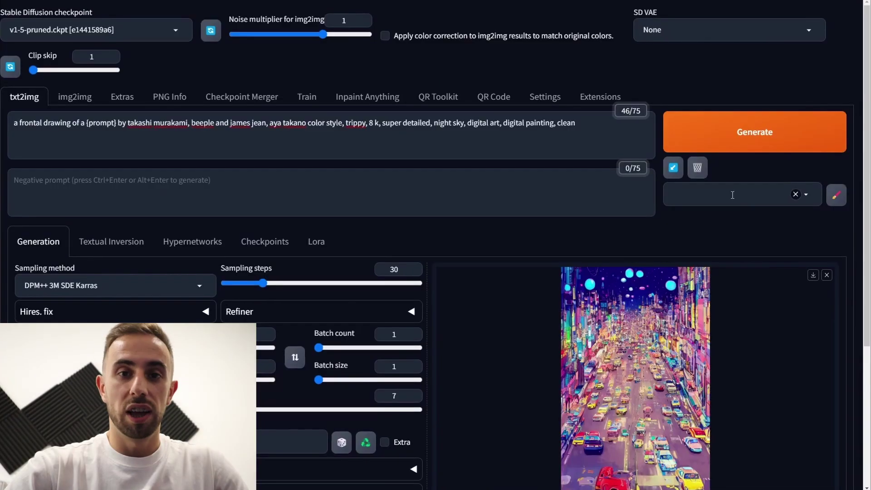
{"action": "left_click", "coordinate": [733, 196]}
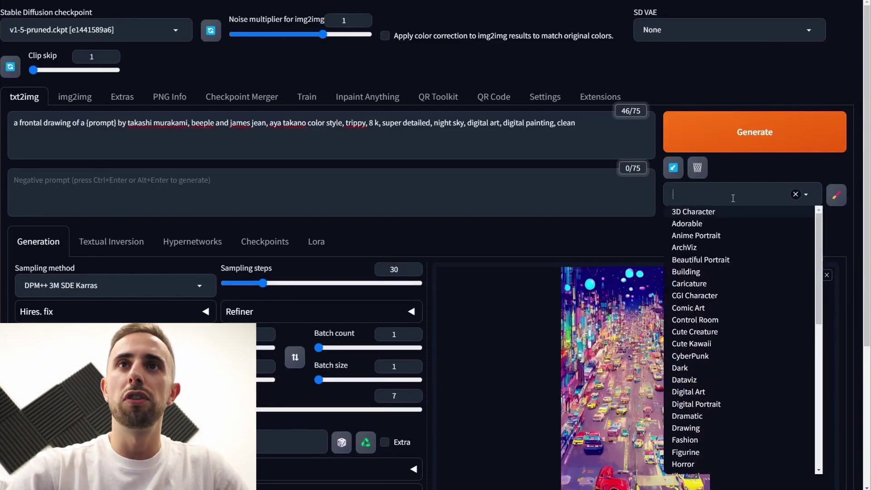
{"action": "scroll", "coordinate": [731, 338], "scroll_direction": "down", "scroll_amount": 10}
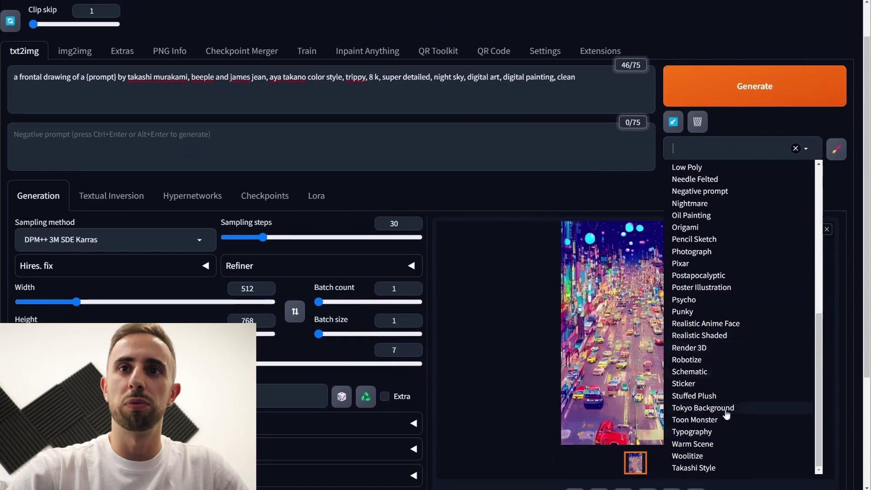
{"action": "left_click", "coordinate": [699, 468]}
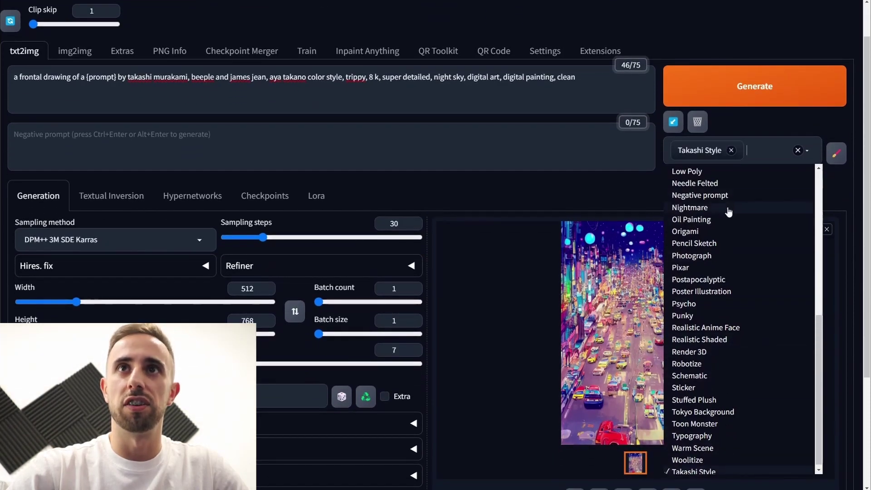
{"action": "left_click", "coordinate": [652, 198]}
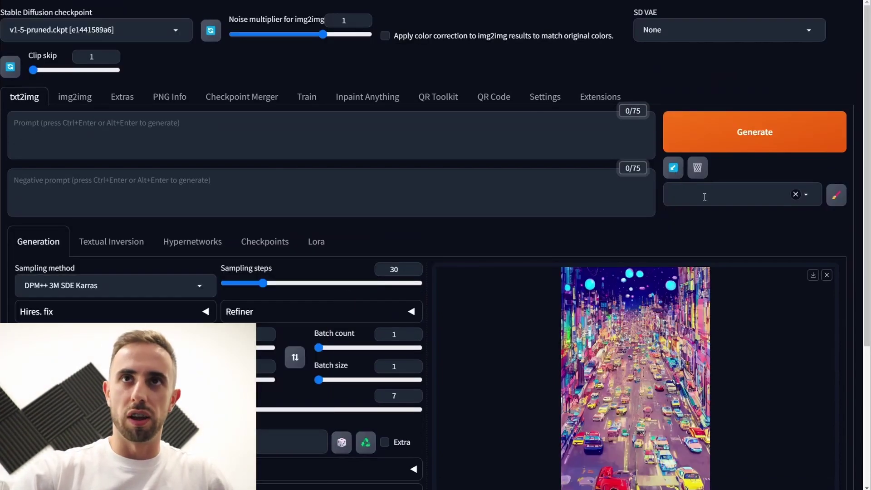
{"action": "left_click", "coordinate": [837, 194]}
Save a style named 'brrrrrrr' with its prompt replaced by 'br'.
{"action": "type", "text": "brrrrrrr"}
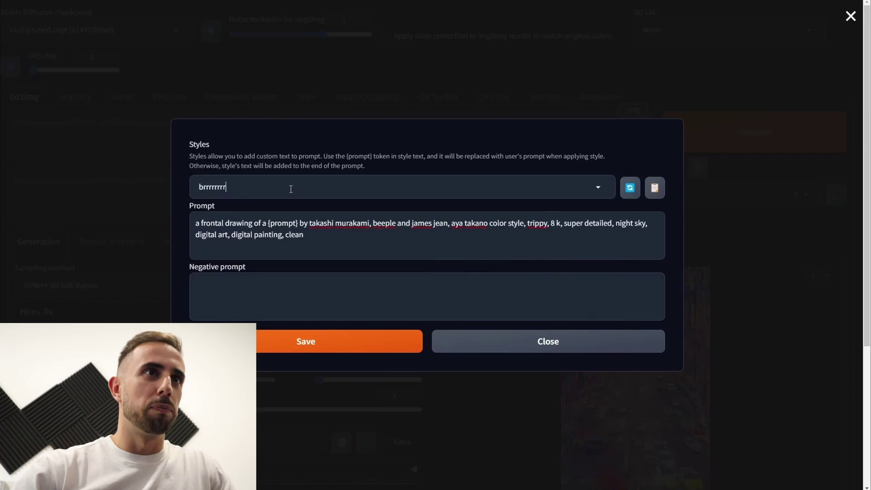
{"action": "left_click", "coordinate": [319, 237]}
{"action": "key", "text": "ctrl+a"}
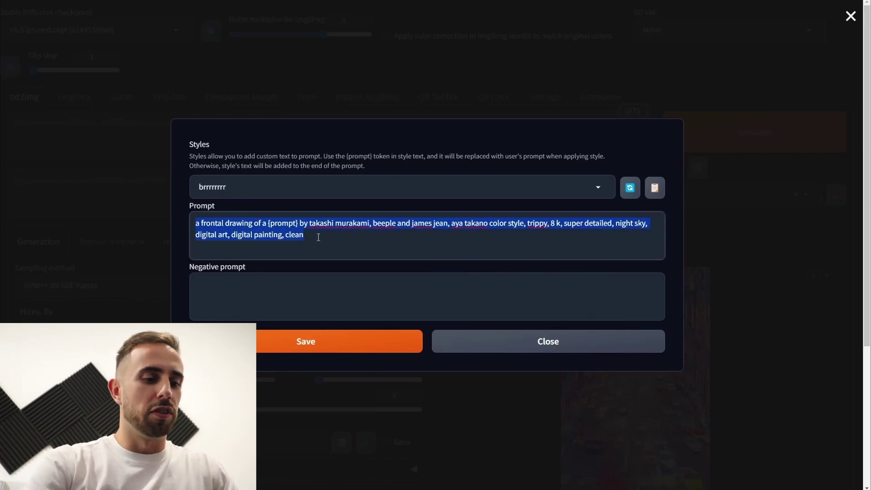
{"action": "type", "text": "brrrrrrrrrrr"}
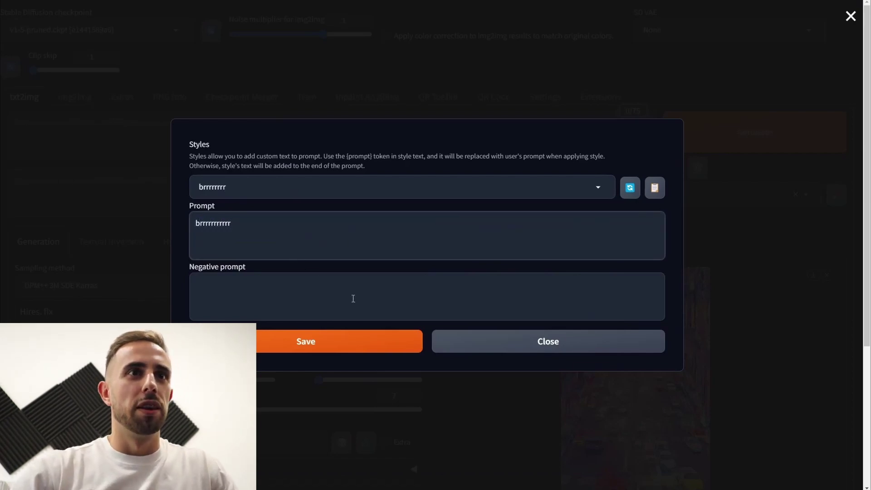
{"action": "left_click", "coordinate": [352, 342]}
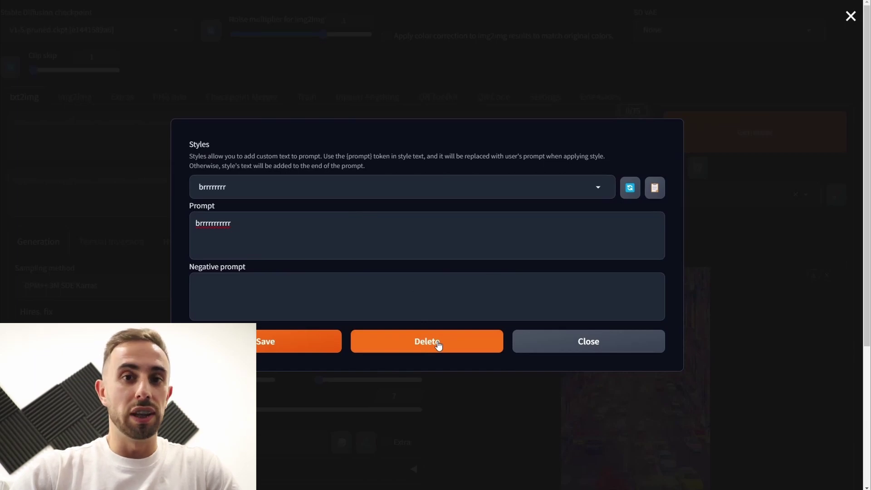
{"action": "left_click", "coordinate": [576, 345]}
Find brrrrrrr in the Styles list, delete it in the editor, and confirm the deletion.
{"action": "left_click", "coordinate": [717, 194]}
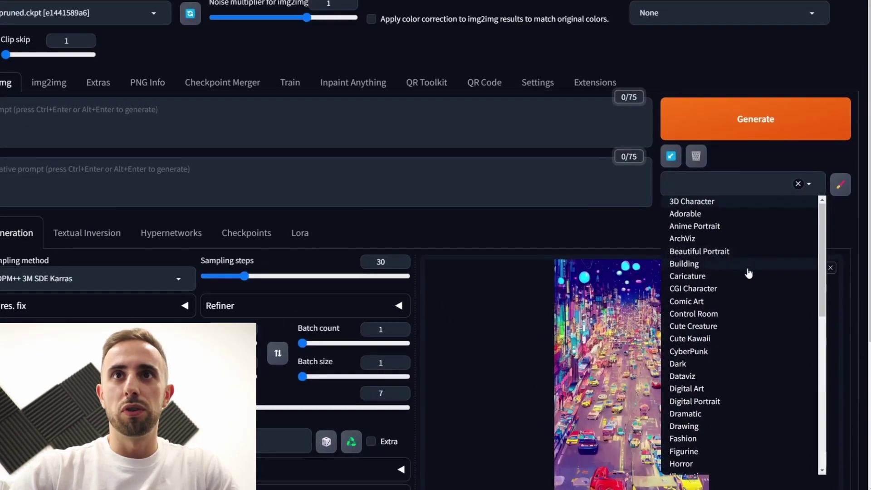
{"action": "scroll", "coordinate": [749, 273], "scroll_direction": "down", "scroll_amount": 10}
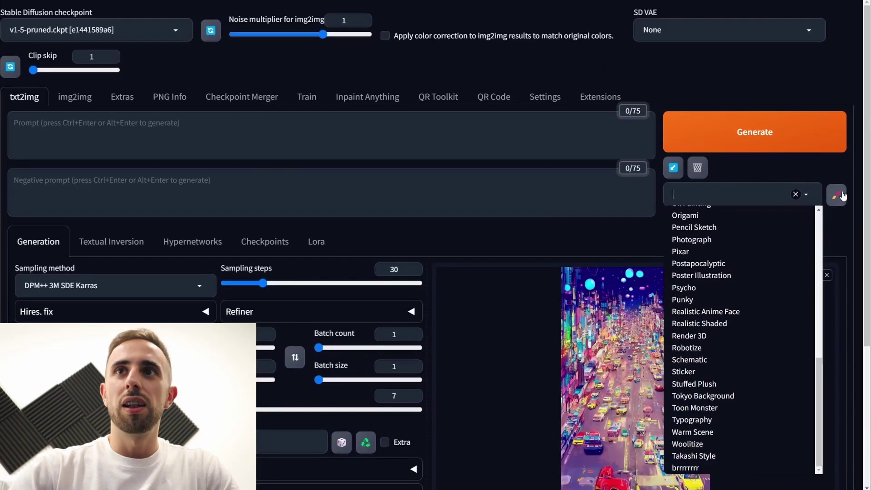
{"action": "left_click", "coordinate": [857, 142]}
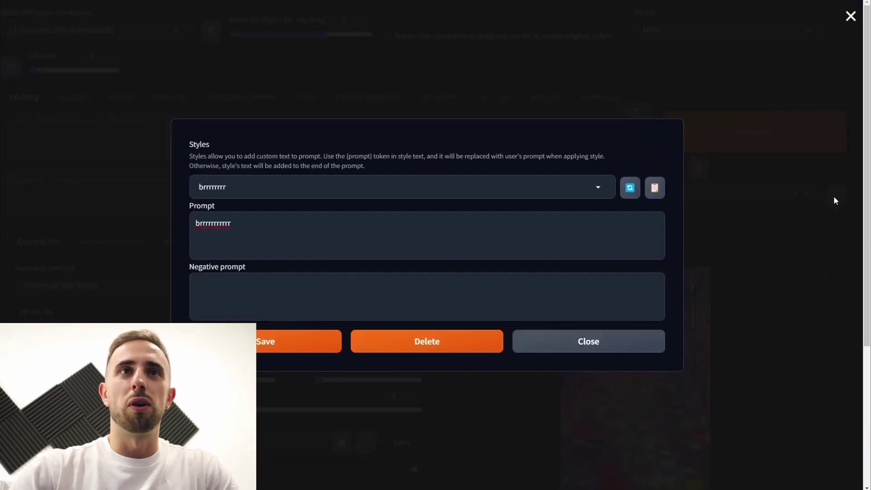
{"action": "left_click", "coordinate": [465, 346]}
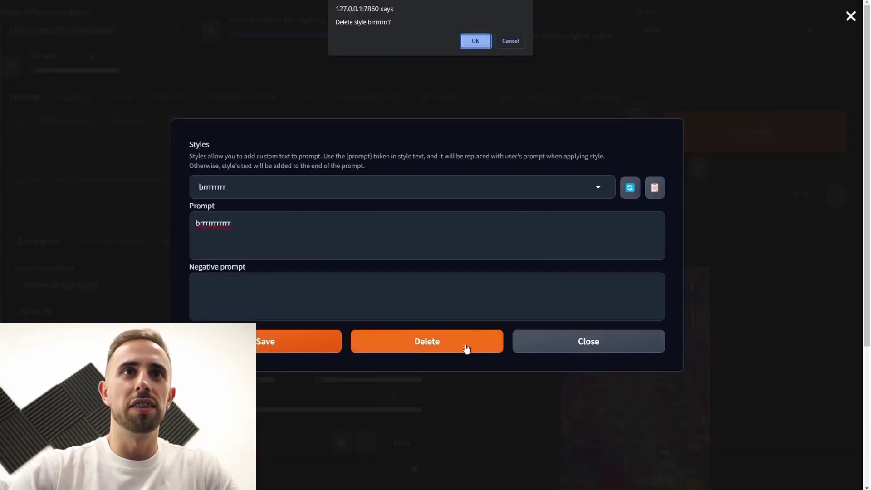
{"action": "left_click", "coordinate": [475, 41]}
{"action": "left_click", "coordinate": [570, 350]}
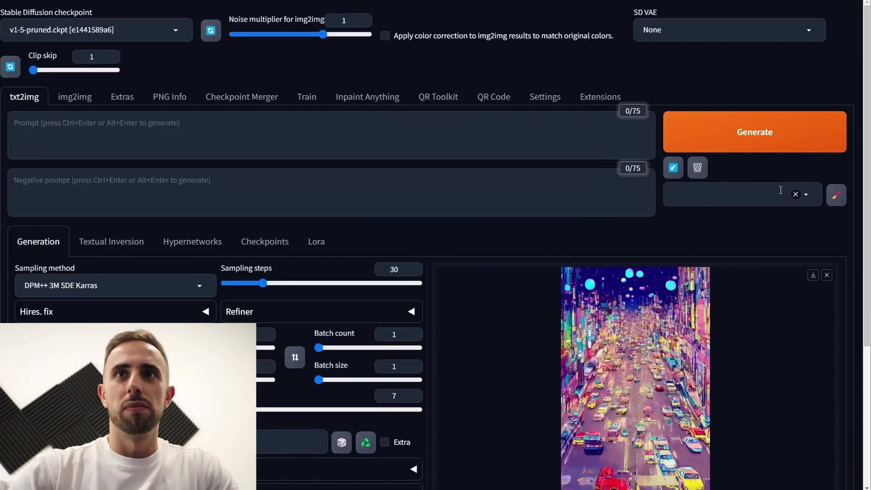
{"action": "left_click", "coordinate": [776, 190]}
Scroll to styles.csv in the stable-diffusion-webui folder and bring up its right-click menu.
{"action": "scroll", "coordinate": [744, 426], "scroll_direction": "down", "scroll_amount": 10}
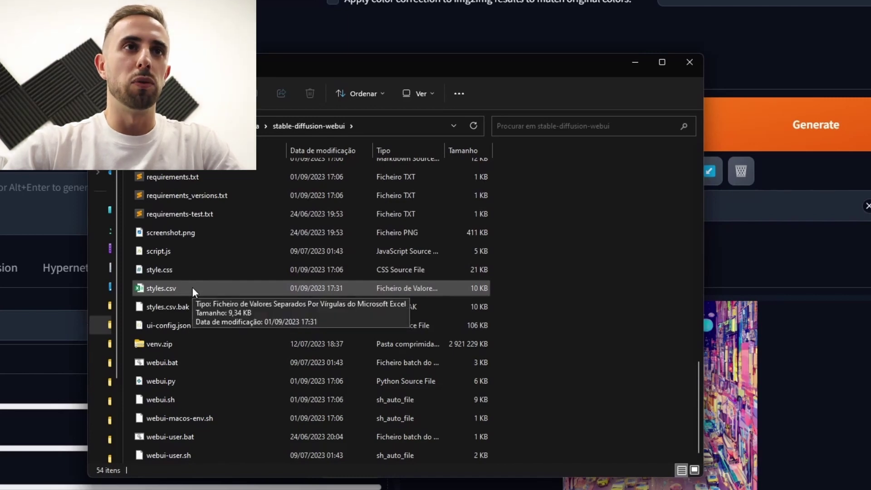
{"action": "right_click", "coordinate": [192, 287]}
{"action": "left_click", "coordinate": [167, 285]}
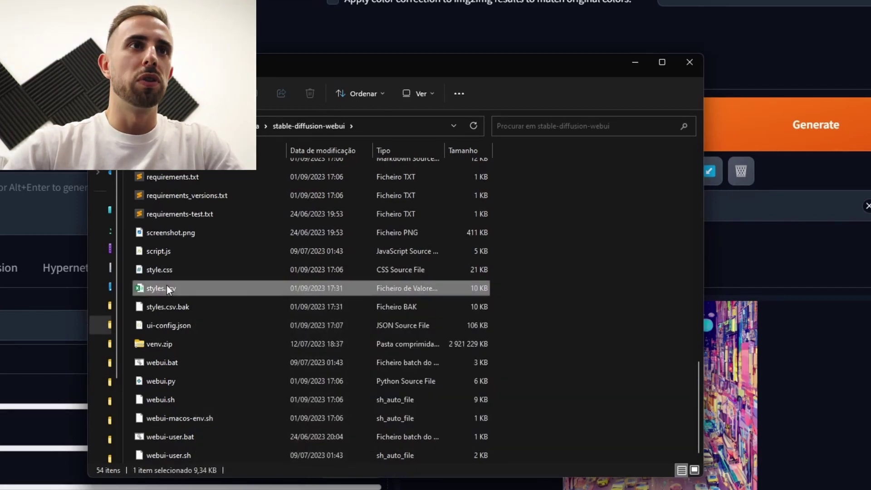
{"action": "right_click", "coordinate": [167, 285]}
Open styles.csv in Notepad, delete the Takashi Style line, and close the file.
{"action": "mouse_move", "coordinate": [251, 343]}
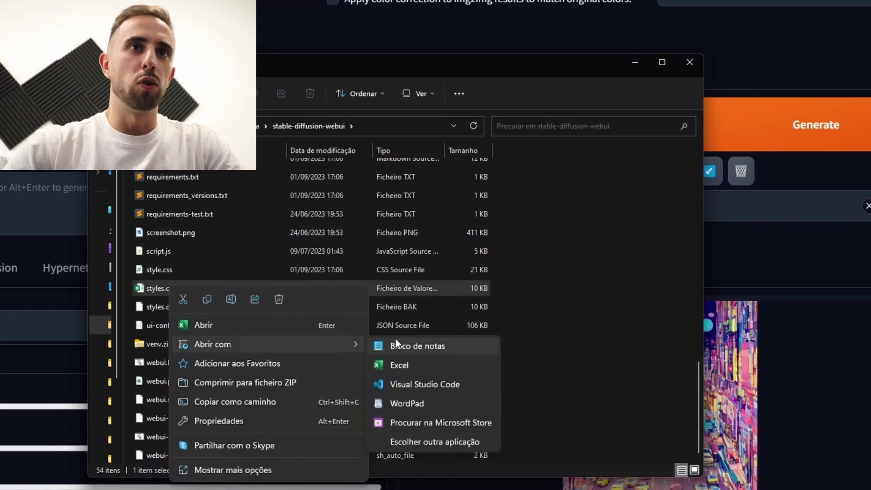
{"action": "left_click", "coordinate": [405, 344]}
{"action": "scroll", "coordinate": [373, 230], "scroll_direction": "down", "scroll_amount": 10}
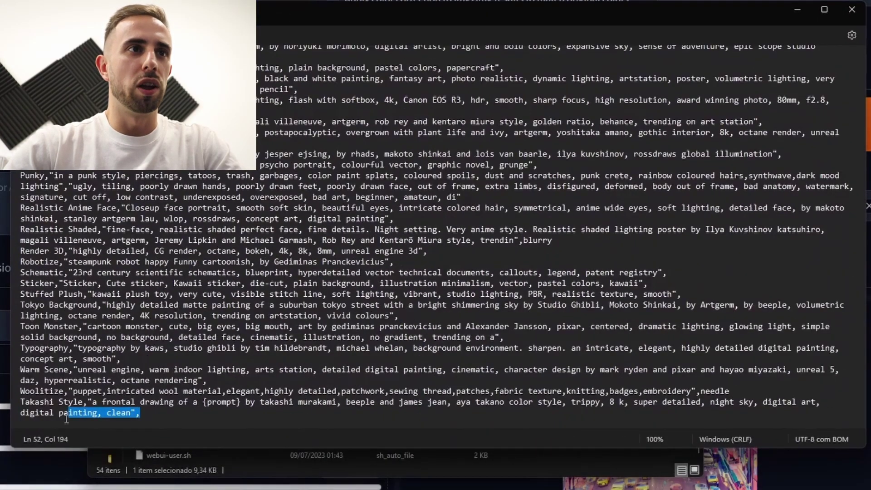
{"action": "left_click_drag", "start_coordinate": [66, 418], "coordinate": [23, 403]}
{"action": "key", "text": "BackSpace"}
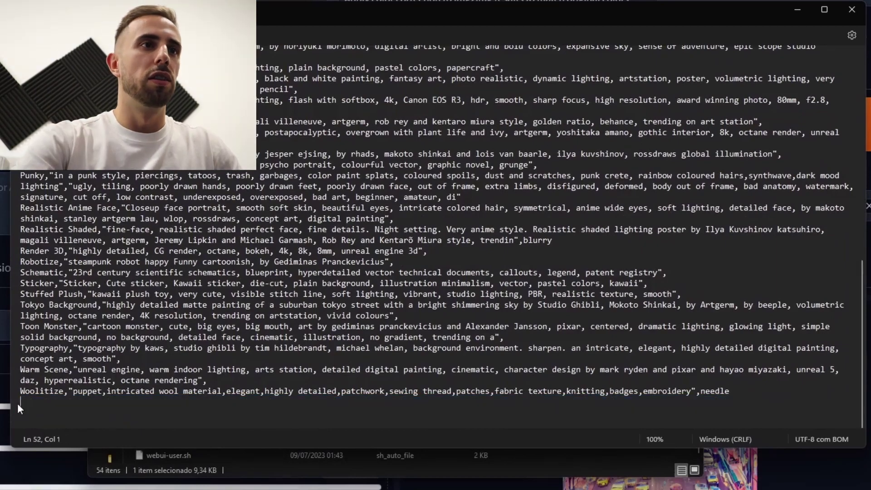
{"action": "left_click", "coordinate": [847, 16]}
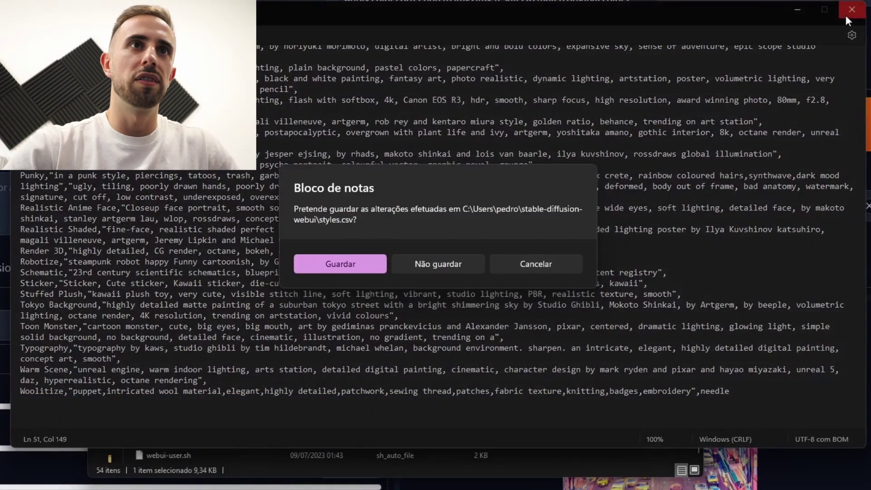
{"action": "left_click", "coordinate": [368, 265]}
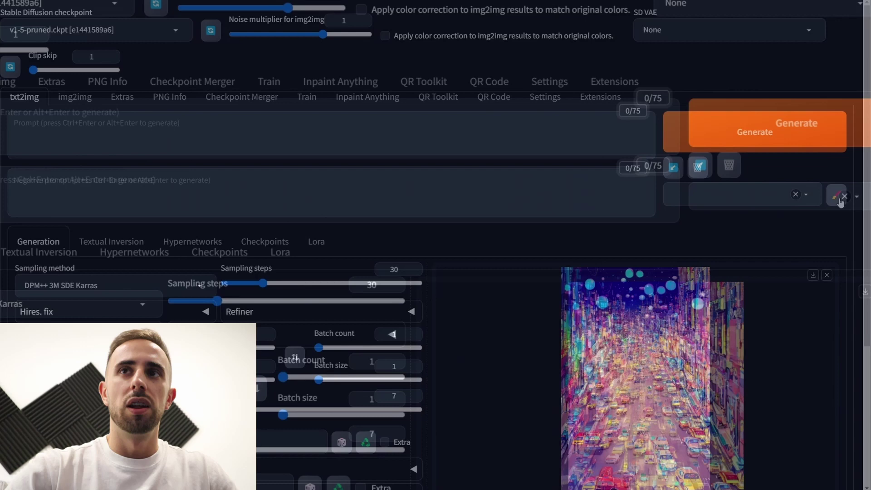
{"action": "left_click", "coordinate": [837, 200]}
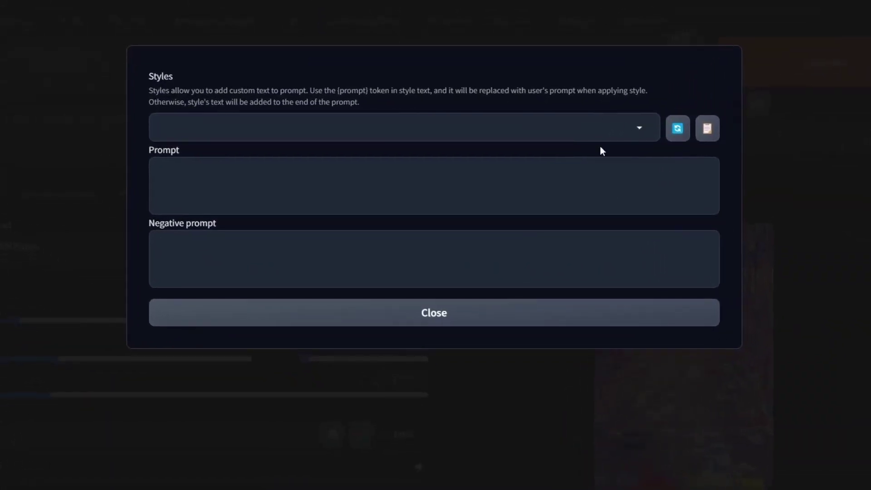
{"action": "left_click", "coordinate": [600, 121]}
{"action": "scroll", "coordinate": [554, 244], "scroll_direction": "down", "scroll_amount": 10}
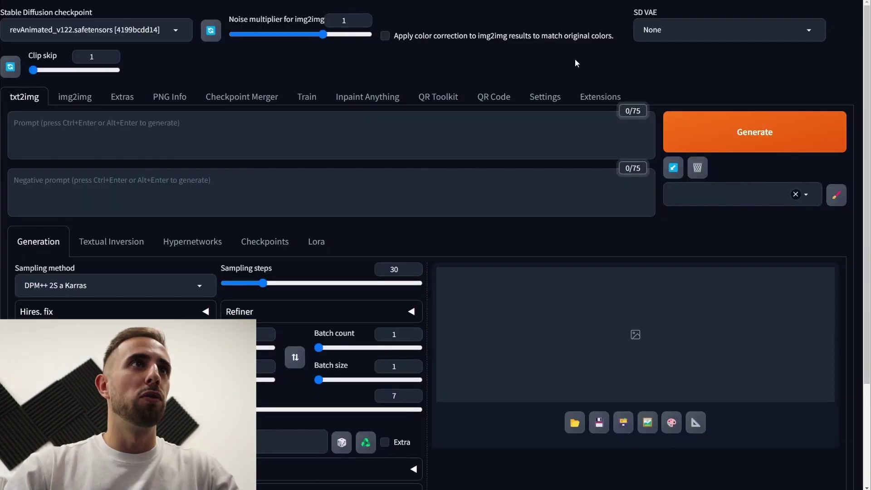
Paste the anthropomorphic rhino prompt and trim off its trailing quality keywords and artist credits.
{"action": "type", "text": "An anthropomorphic rhino wearing magical infused armor, battle stance, intricate artwork by Tooth Wu and greg rutkowski and artgerm, cinematic, hyper realism, high detail, octane render, unreal engine, 8k, Vibrant colors, Smooth gradients, High contrast, depth of field, aperture f2.8"}
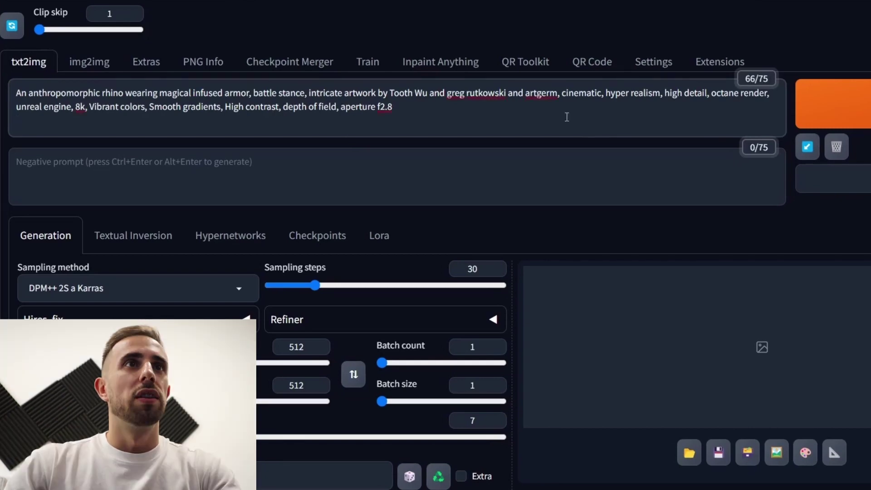
{"action": "left_click", "coordinate": [567, 98], "text": "shift"}
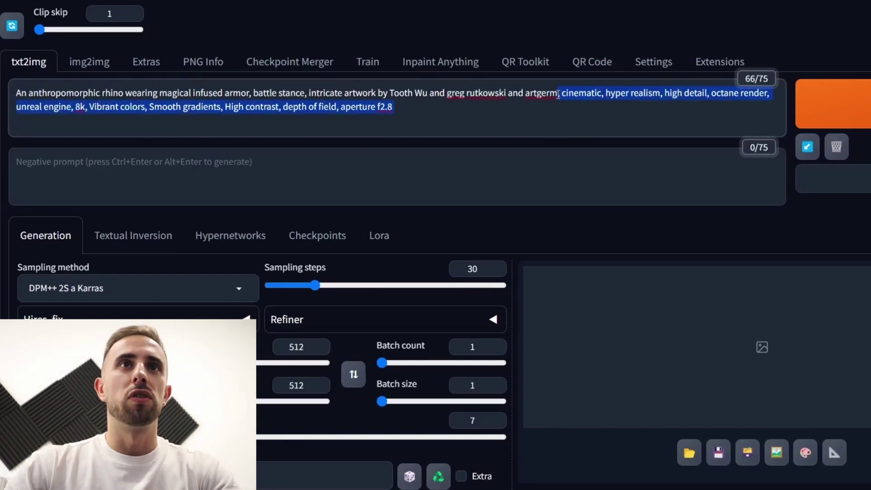
{"action": "key", "text": "BackSpace"}
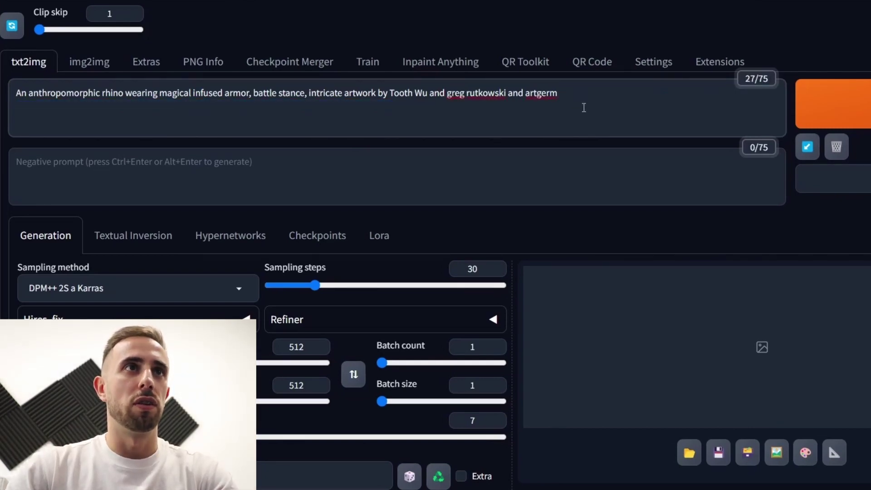
{"action": "left_click_drag", "start_coordinate": [561, 98], "coordinate": [356, 95]}
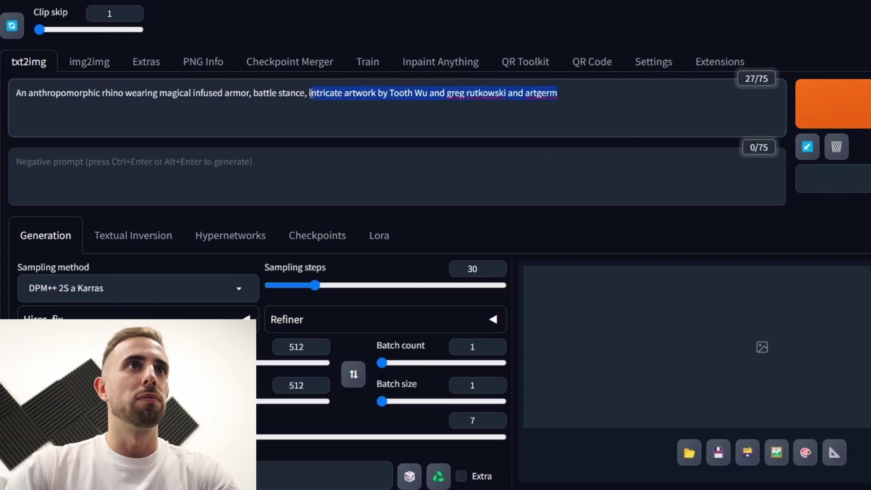
{"action": "key", "text": "BackSpace"}
Apply the Adorable and Negative prompt styles and generate the rhino image.
{"action": "left_click", "coordinate": [756, 184]}
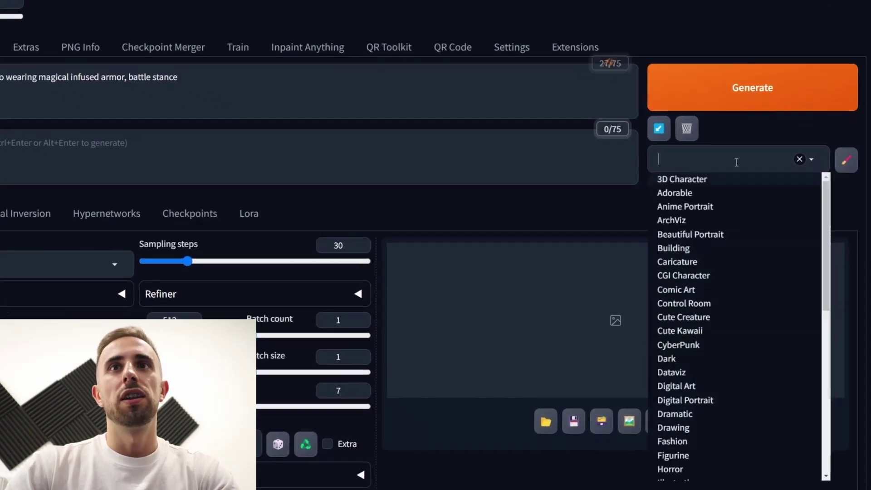
{"action": "left_click", "coordinate": [679, 183]}
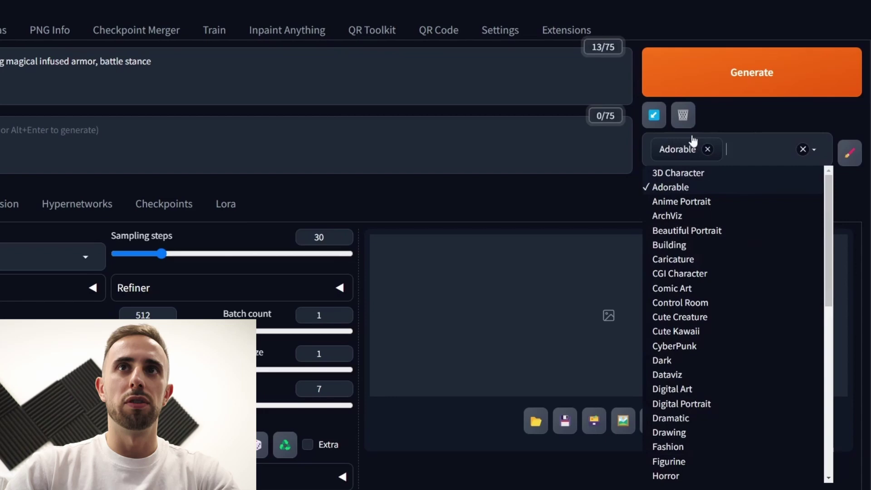
{"action": "type", "text": "neg"}
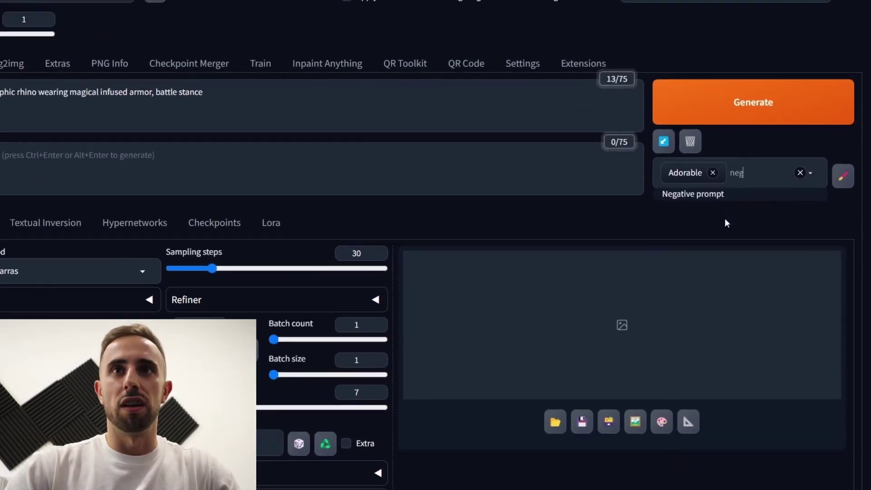
{"action": "key", "text": "Return"}
{"action": "left_click", "coordinate": [753, 116]}
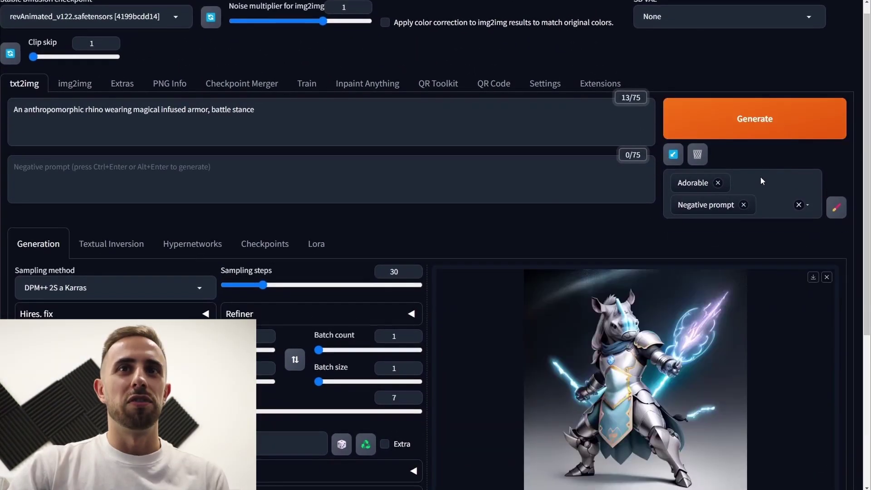
{"action": "left_click", "coordinate": [755, 119]}
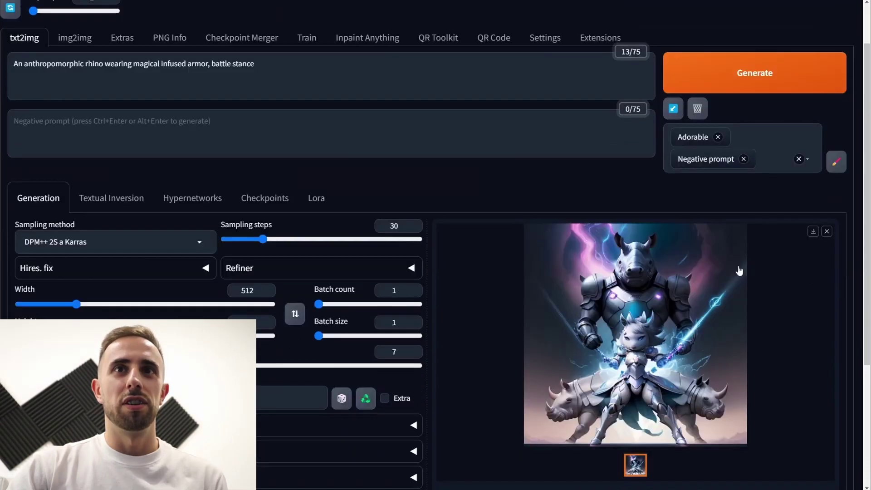
Inspect the Adorable rhino full-size, then remove the Adorable style chip.
{"action": "left_click", "coordinate": [707, 244]}
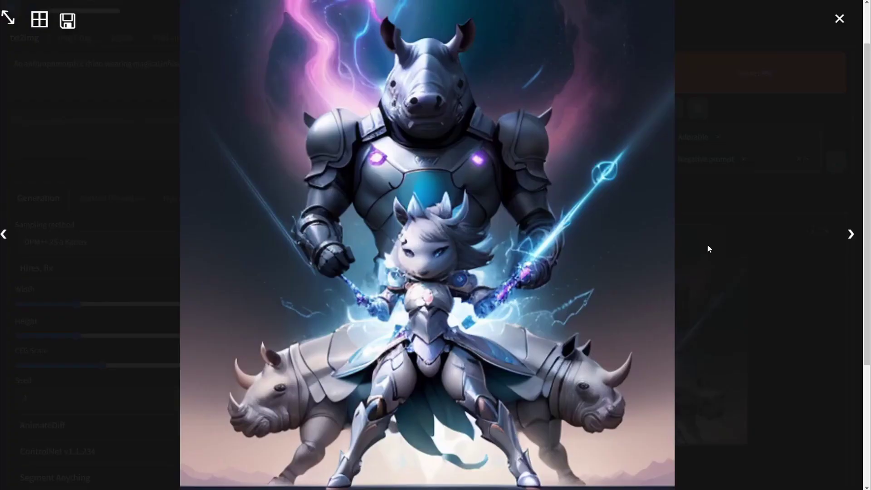
{"action": "left_click", "coordinate": [812, 122]}
{"action": "left_click", "coordinate": [718, 137]}
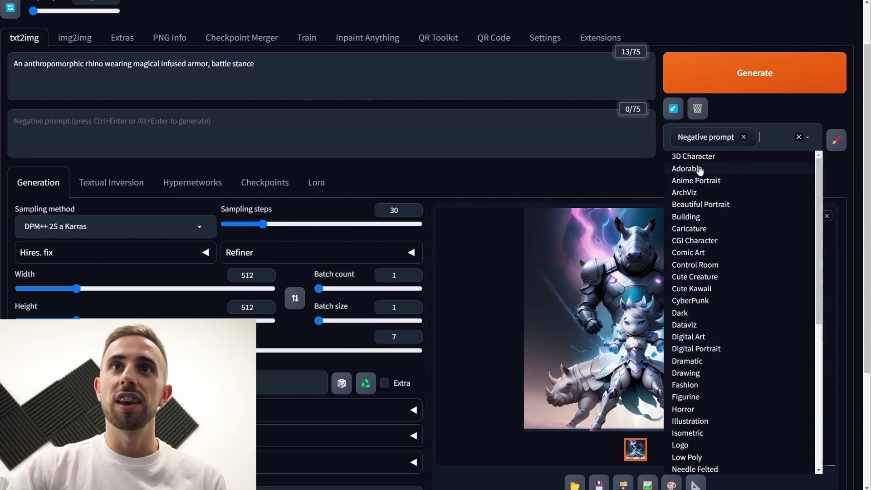
Add the Horror style and inspect the resulting horror-styled rhino full-size.
{"action": "scroll", "coordinate": [686, 234], "scroll_direction": "down", "scroll_amount": 2}
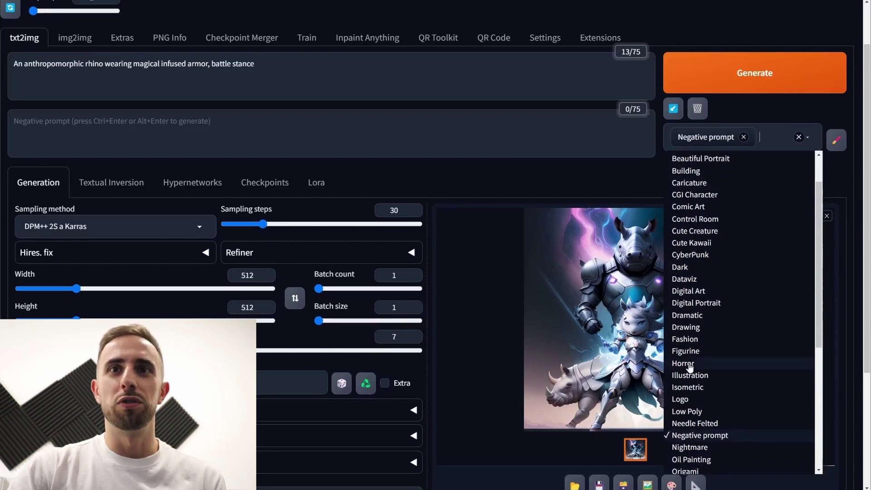
{"action": "left_click", "coordinate": [690, 366]}
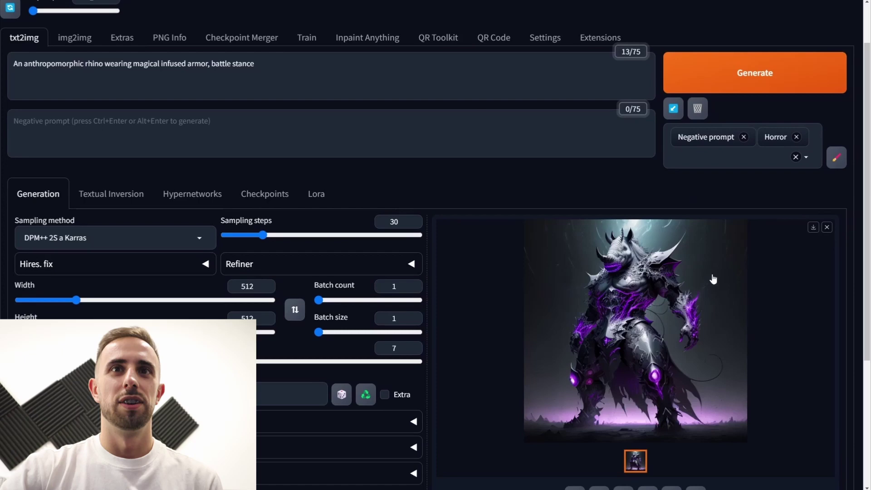
{"action": "left_click", "coordinate": [717, 282]}
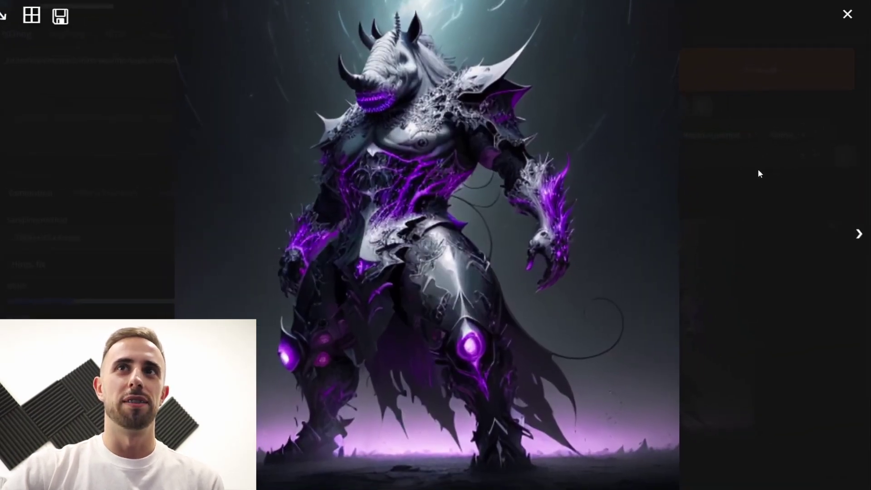
{"action": "left_click", "coordinate": [810, 254]}
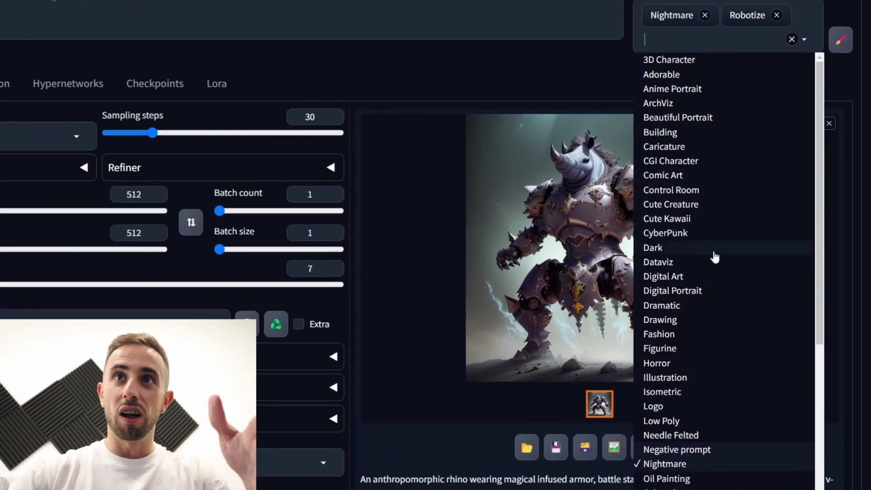
{"action": "scroll", "coordinate": [728, 438], "scroll_direction": "down", "scroll_amount": 5}
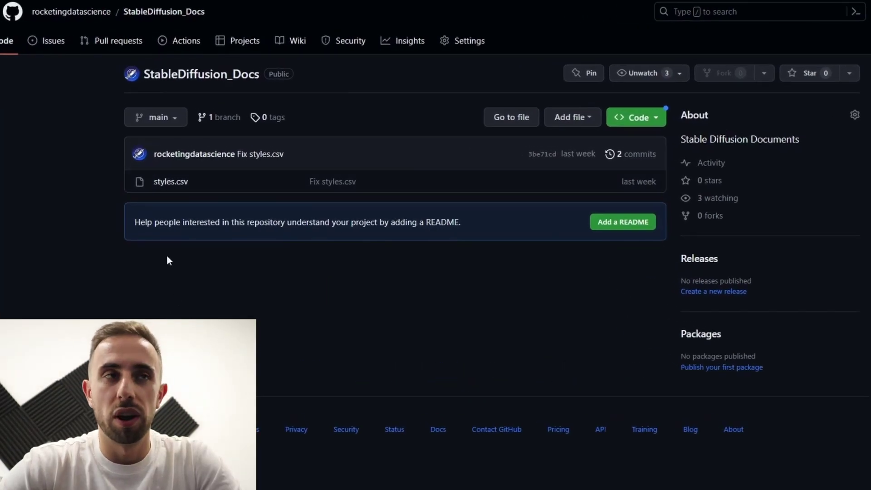
Preview styles.csv in StableDiffusion_Docs, scrolling through its 52-line table of style names and prompts.
{"action": "left_click", "coordinate": [171, 183]}
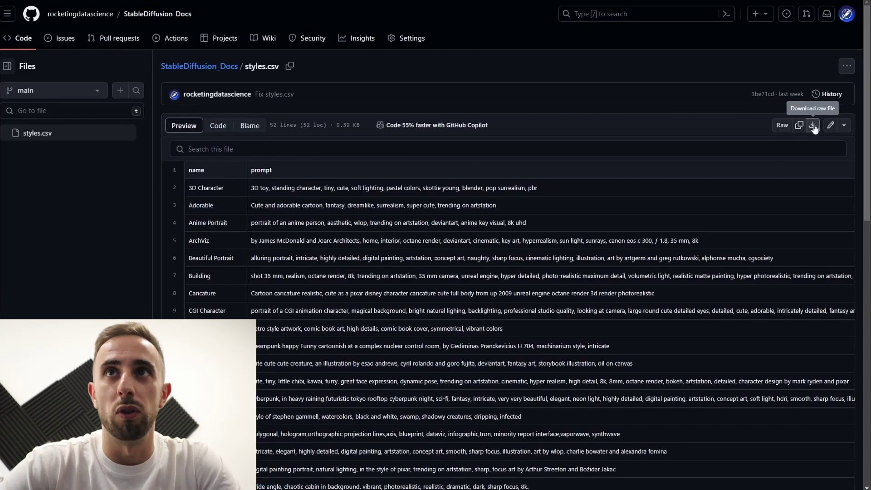
{"action": "scroll", "coordinate": [325, 228], "scroll_direction": "down", "scroll_amount": 6}
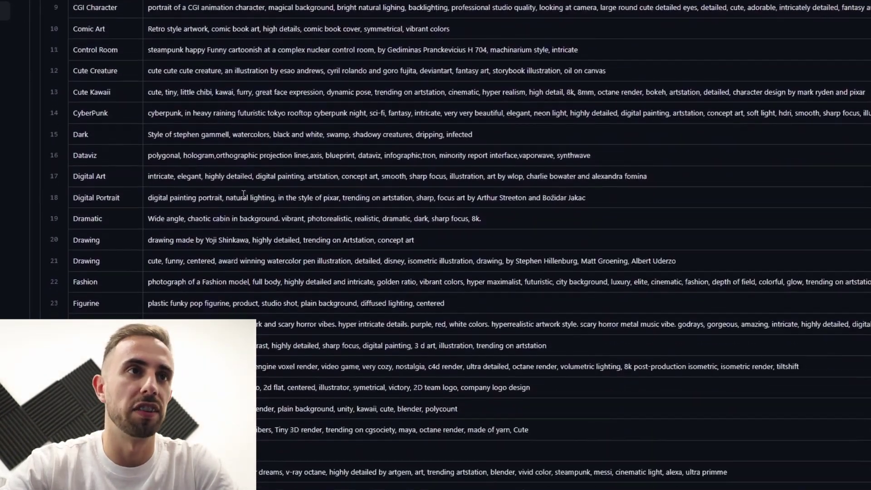
{"action": "scroll", "coordinate": [244, 195], "scroll_direction": "down", "scroll_amount": 7}
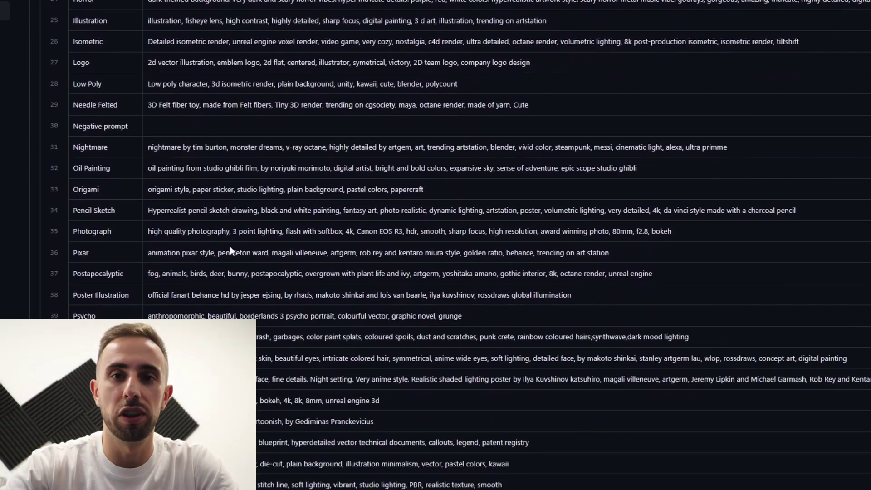
{"action": "scroll", "coordinate": [230, 246], "scroll_direction": "up", "scroll_amount": 8}
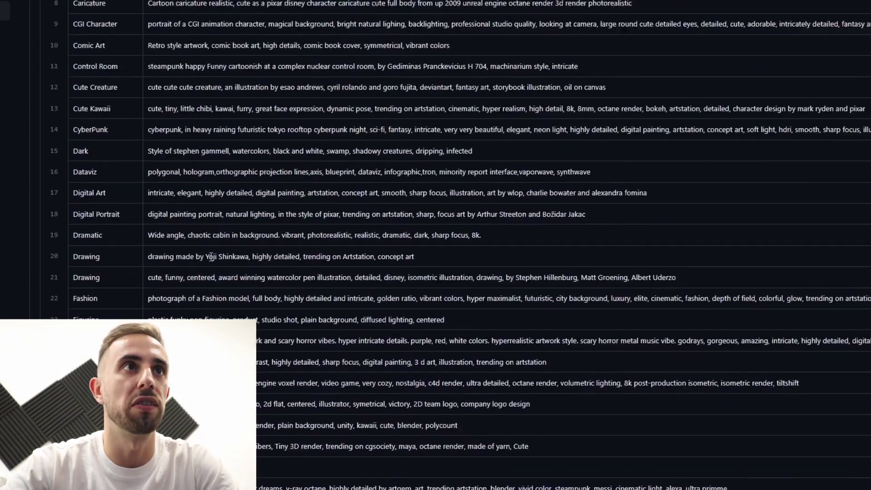
{"action": "scroll", "coordinate": [212, 257], "scroll_direction": "up", "scroll_amount": 5}
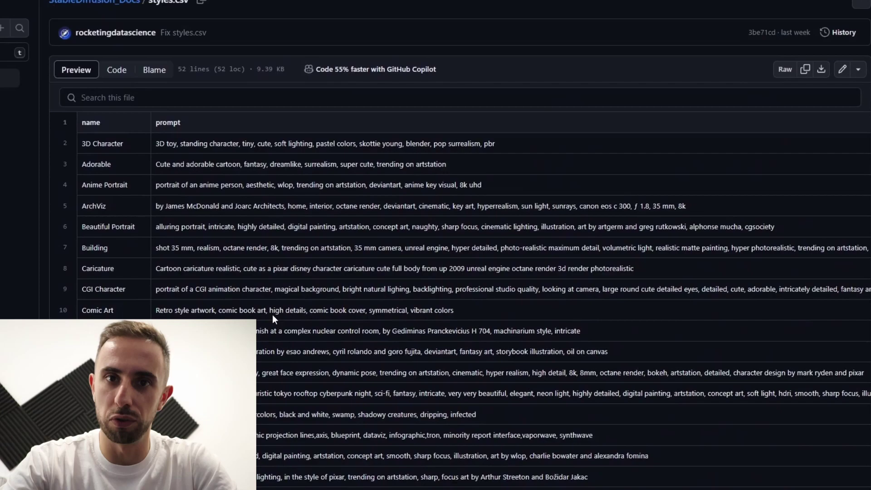